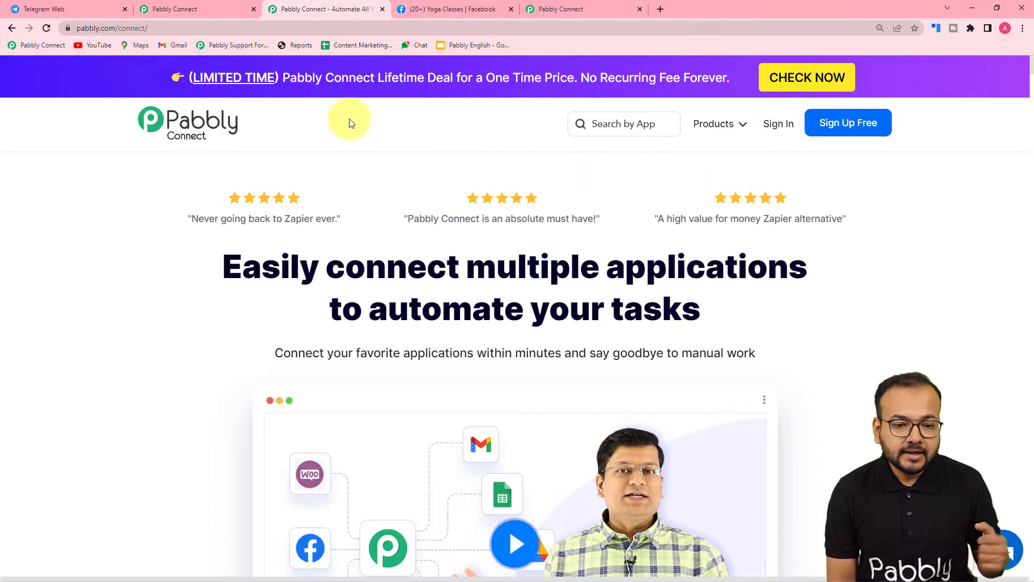
- View the Pabbly Connect dashboard and return to the start of the Facebook page to Telegram workflow
{"action": "left_click", "coordinate": [208, 6]}
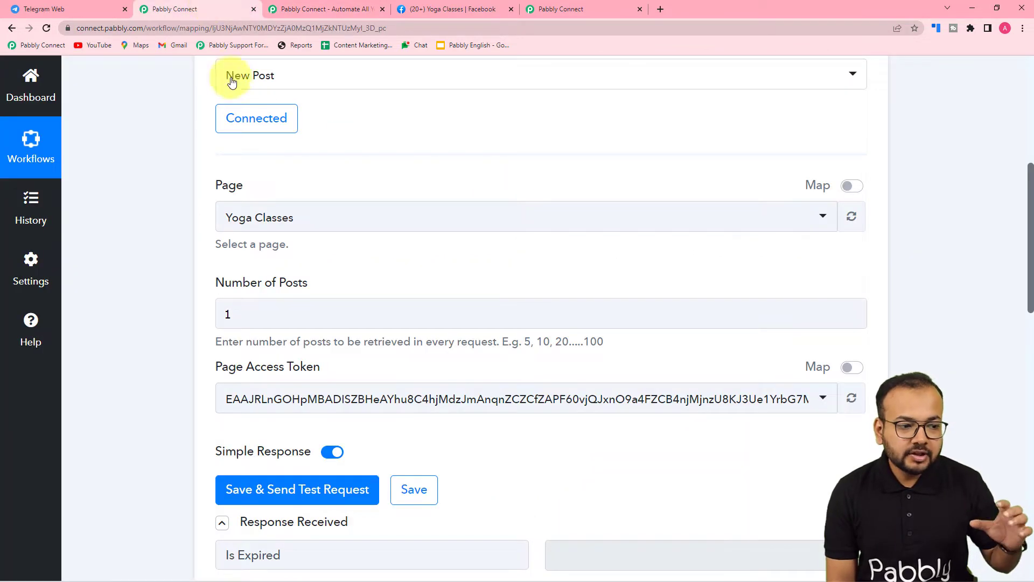
{"action": "left_click", "coordinate": [544, 9]}
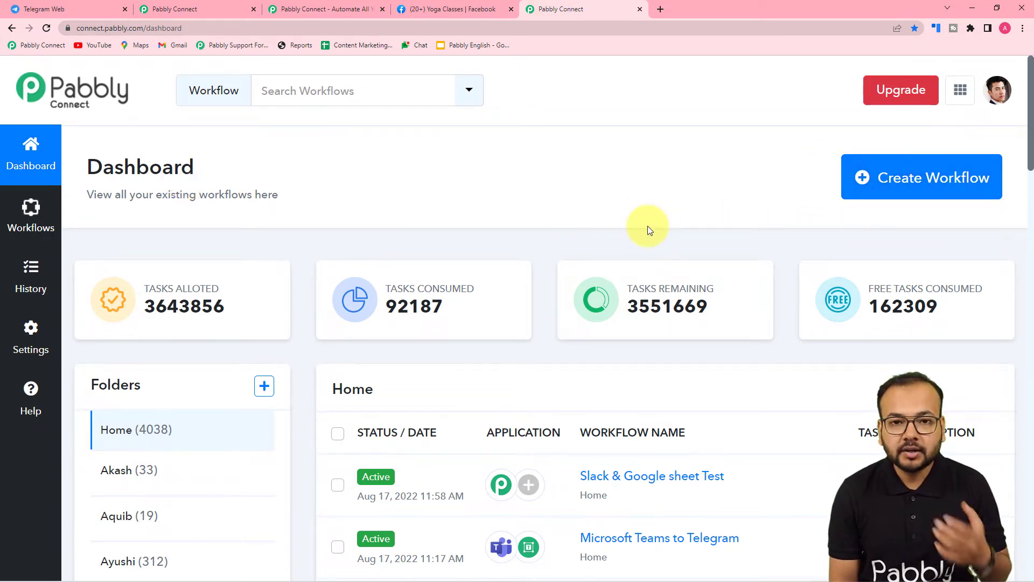
{"action": "left_click", "coordinate": [184, 10]}
{"action": "scroll", "coordinate": [179, 121], "scroll_direction": "up", "scroll_amount": 10}
{"action": "scroll", "coordinate": [180, 121], "scroll_direction": "down", "scroll_amount": 3}
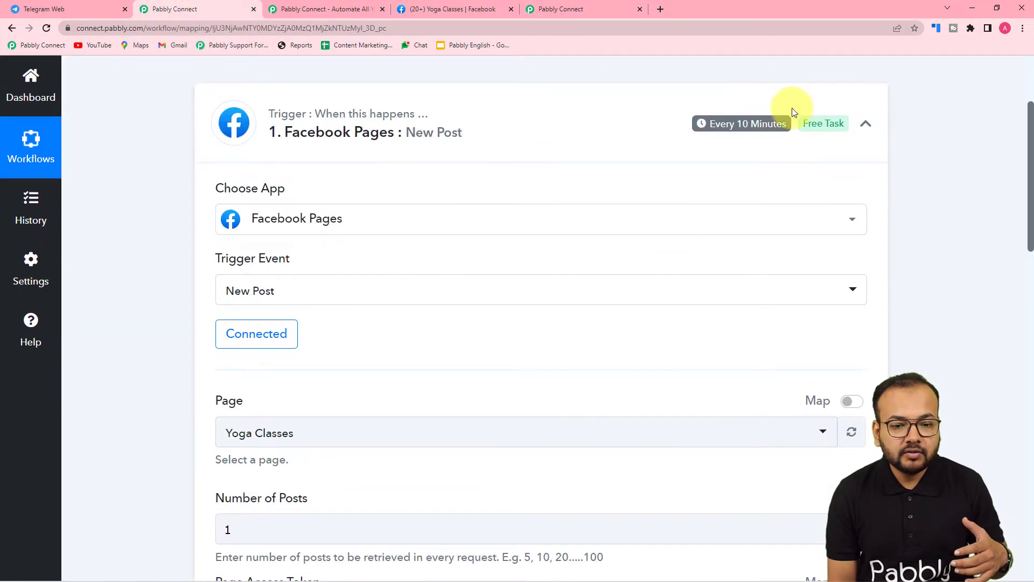
- Review the Facebook Pages New Post trigger's setup, including its app, event, connection, page and number of posts
{"action": "left_click", "coordinate": [866, 123]}
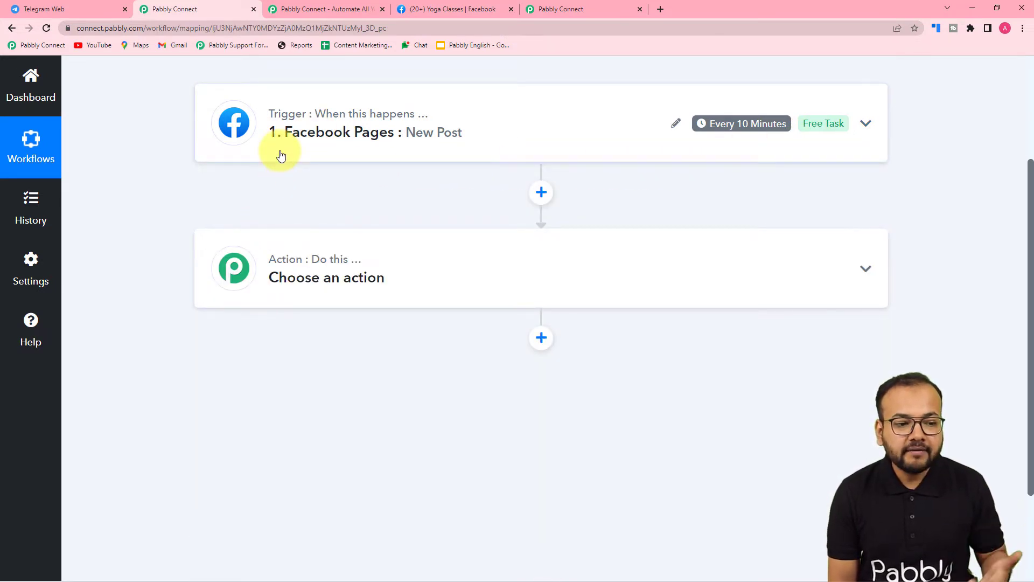
{"action": "left_click", "coordinate": [327, 154]}
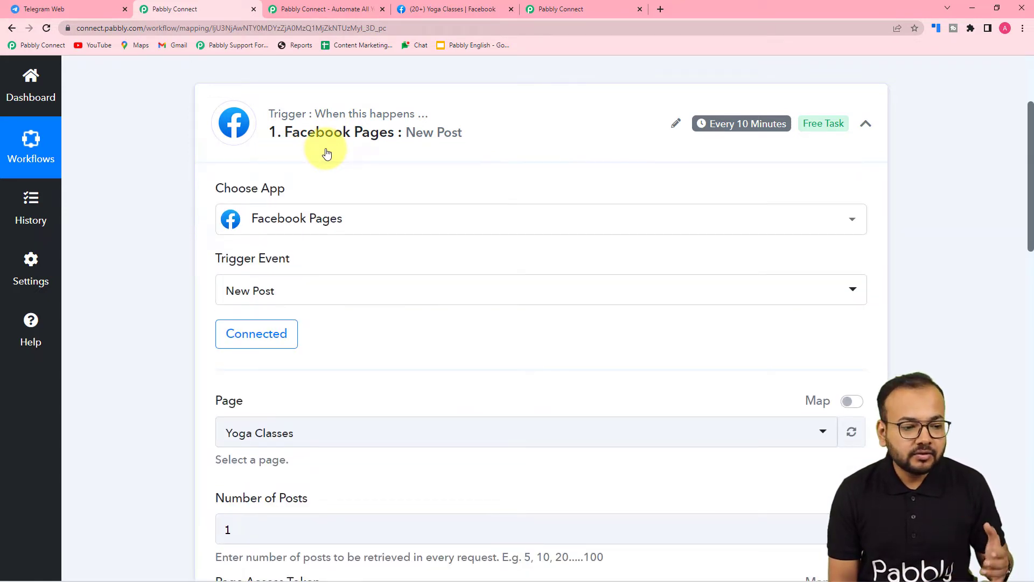
{"action": "scroll", "coordinate": [326, 152], "scroll_direction": "up", "scroll_amount": 2}
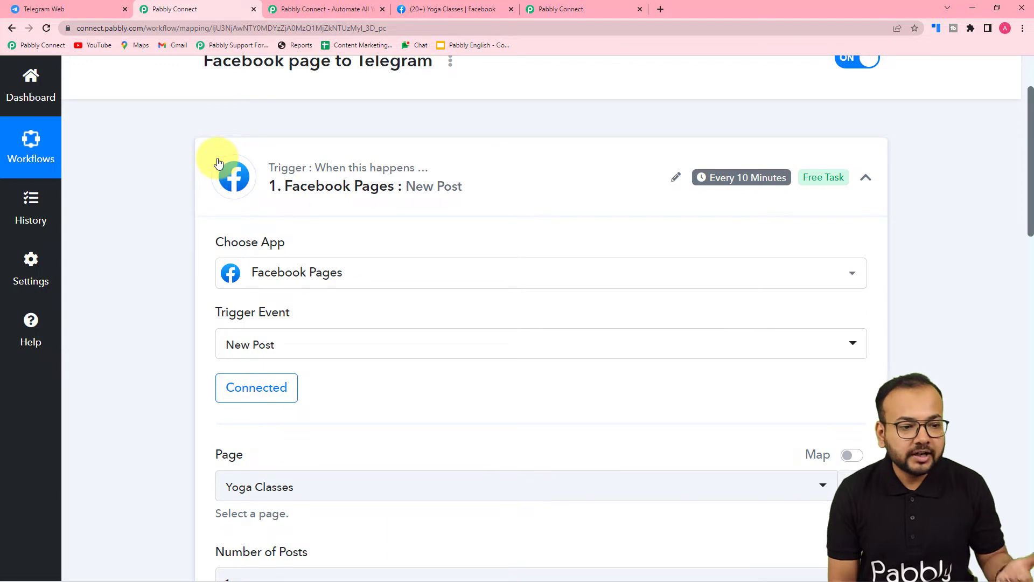
{"action": "scroll", "coordinate": [219, 162], "scroll_direction": "down", "scroll_amount": 2}
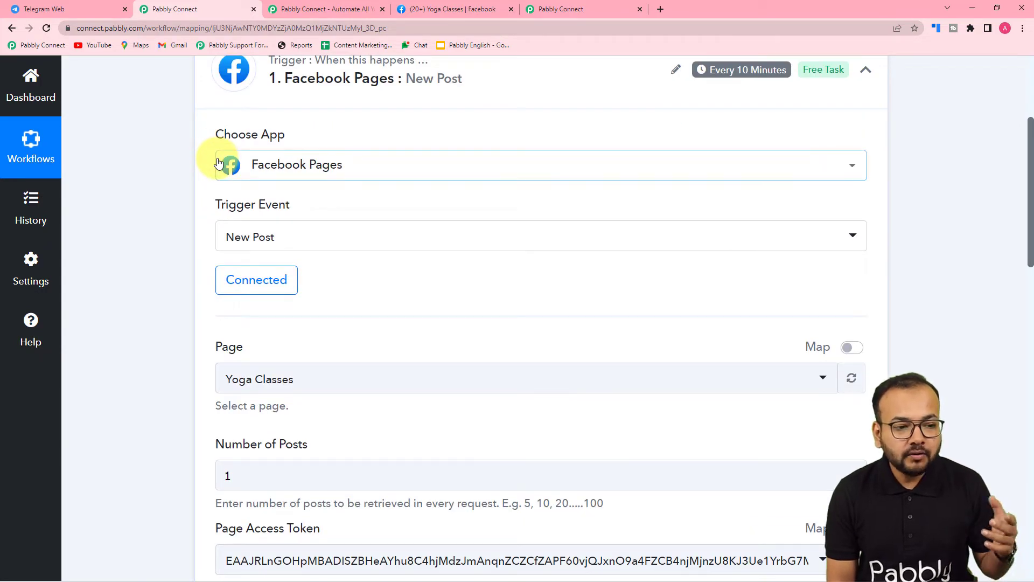
{"action": "scroll", "coordinate": [338, 135], "scroll_direction": "down", "scroll_amount": 3}
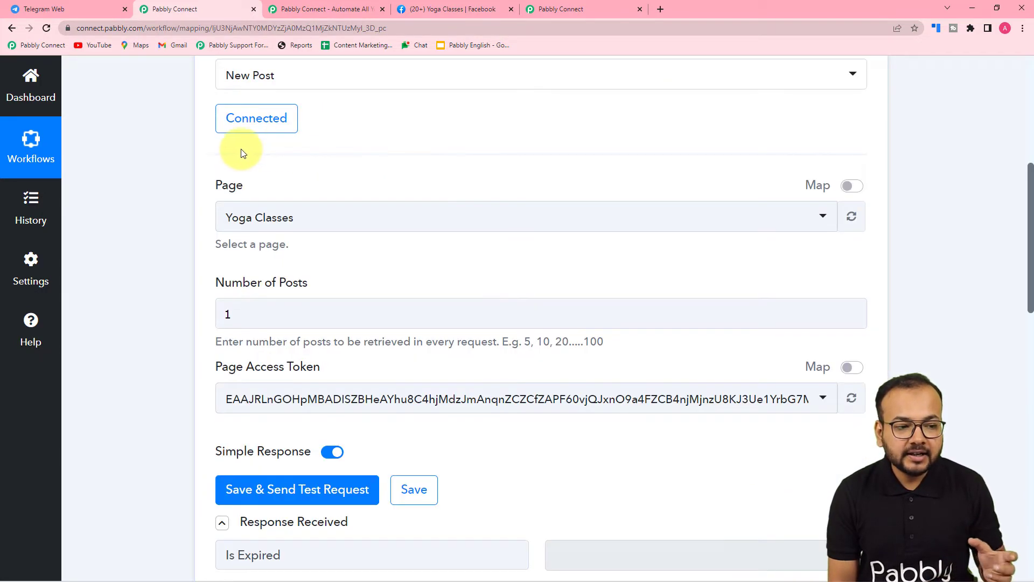
{"action": "scroll", "coordinate": [241, 154], "scroll_direction": "down", "scroll_amount": 2}
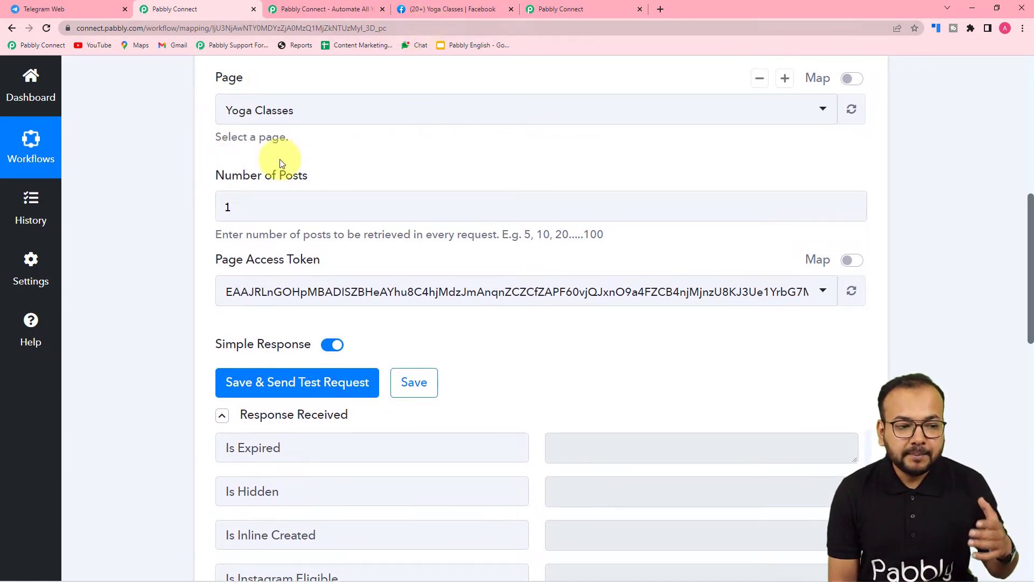
- Examine the fields of the trigger's received response and enlarge the Message value to read its full text
{"action": "scroll", "coordinate": [330, 129], "scroll_direction": "down", "scroll_amount": 5}
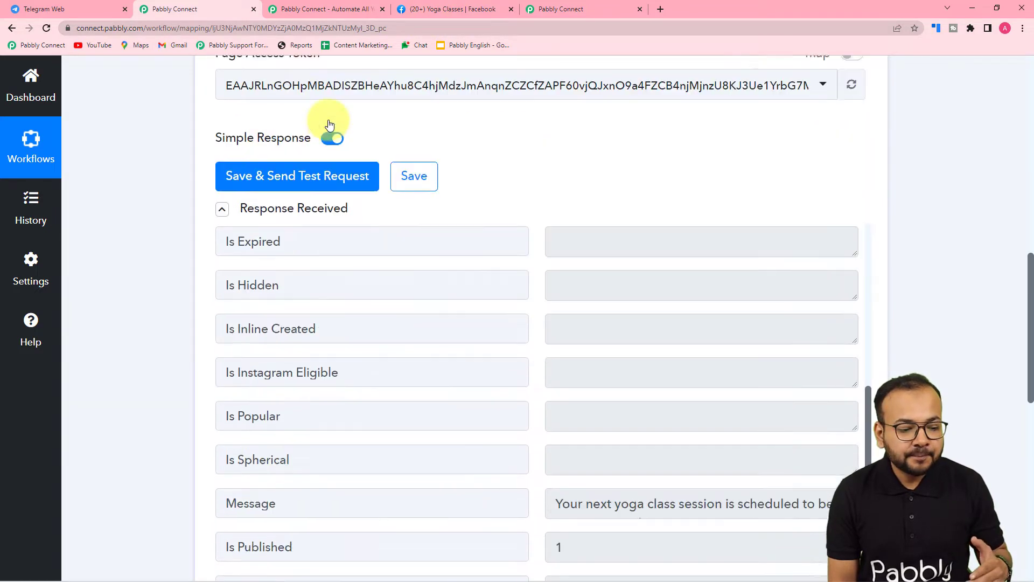
{"action": "scroll", "coordinate": [349, 272], "scroll_direction": "up", "scroll_amount": 8}
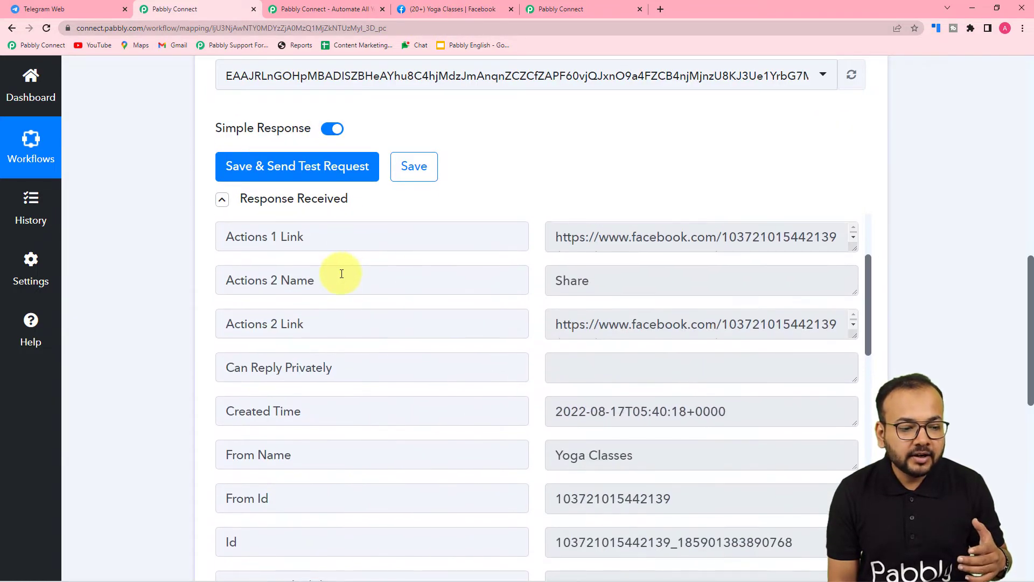
{"action": "scroll", "coordinate": [138, 275], "scroll_direction": "down", "scroll_amount": 4}
{"action": "scroll", "coordinate": [379, 210], "scroll_direction": "up", "scroll_amount": 3}
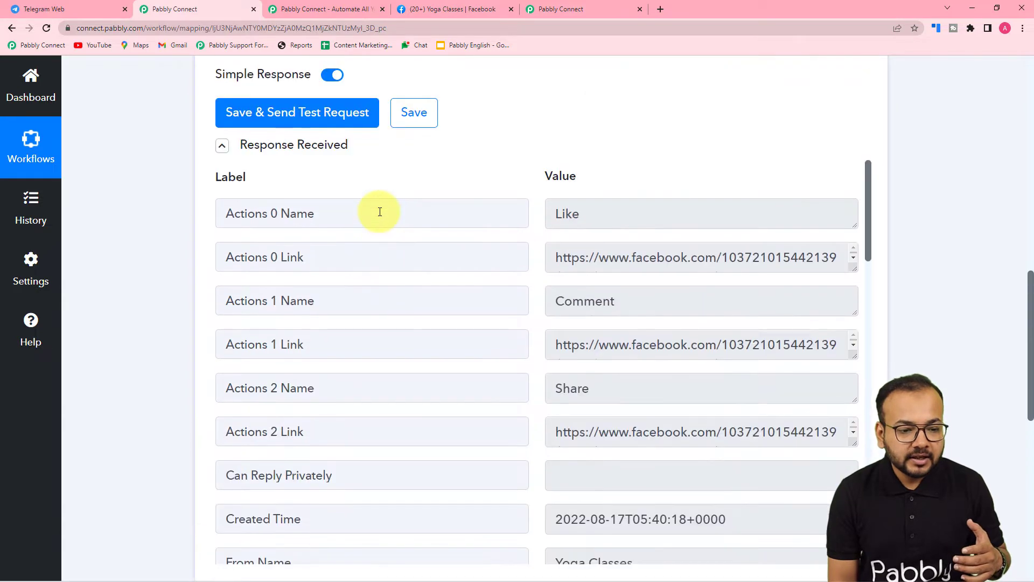
{"action": "scroll", "coordinate": [341, 282], "scroll_direction": "down", "scroll_amount": 2}
{"action": "scroll", "coordinate": [341, 283], "scroll_direction": "down", "scroll_amount": 1}
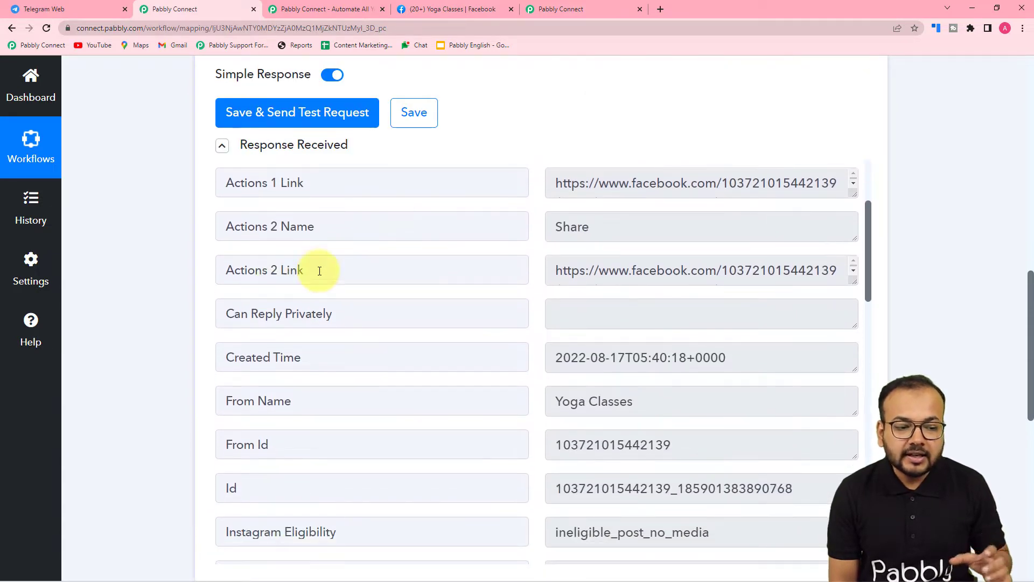
{"action": "scroll", "coordinate": [397, 309], "scroll_direction": "down", "scroll_amount": 3}
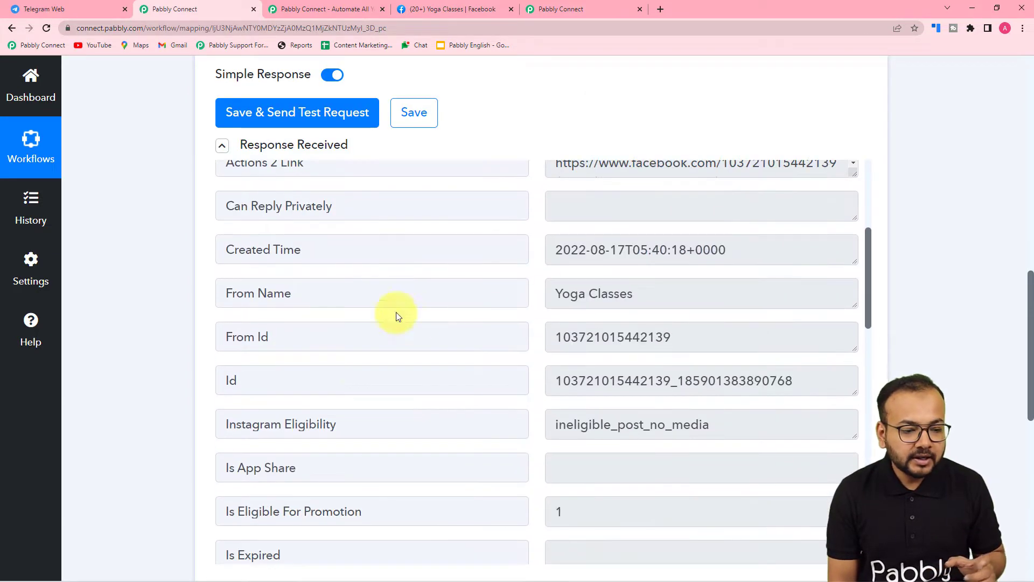
{"action": "scroll", "coordinate": [464, 296], "scroll_direction": "down", "scroll_amount": 10}
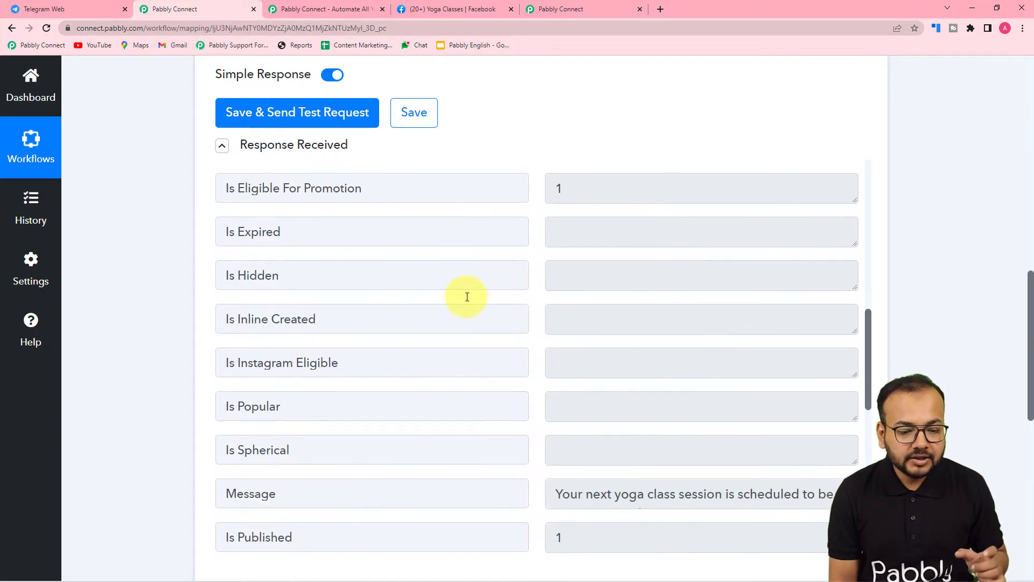
{"action": "left_click_drag", "start_coordinate": [854, 289], "coordinate": [856, 390]}
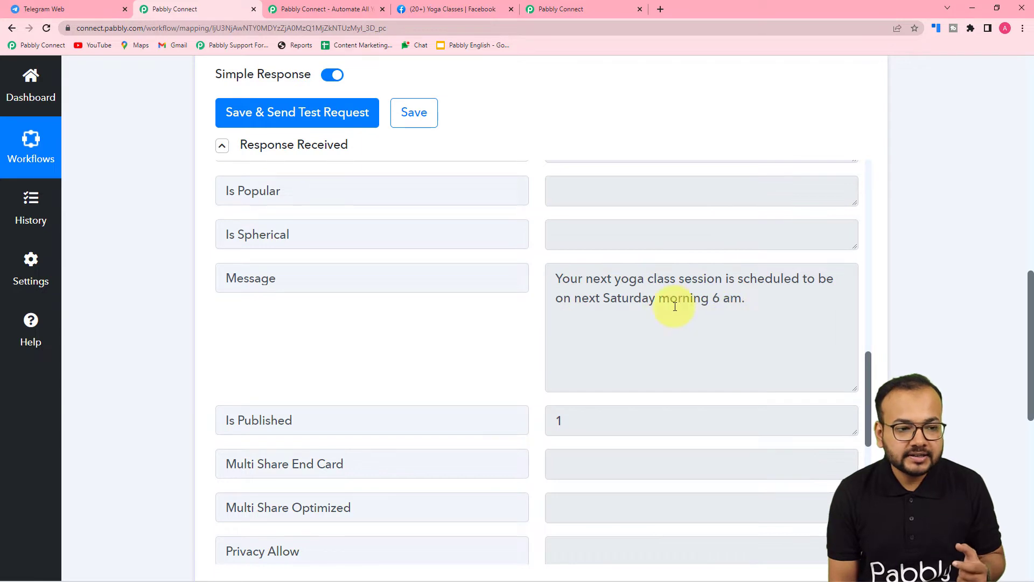
- Compare the received message with the latest post on the Yoga Classes Facebook page and check the My Team chat in Telegram
{"action": "left_click", "coordinate": [474, 10]}
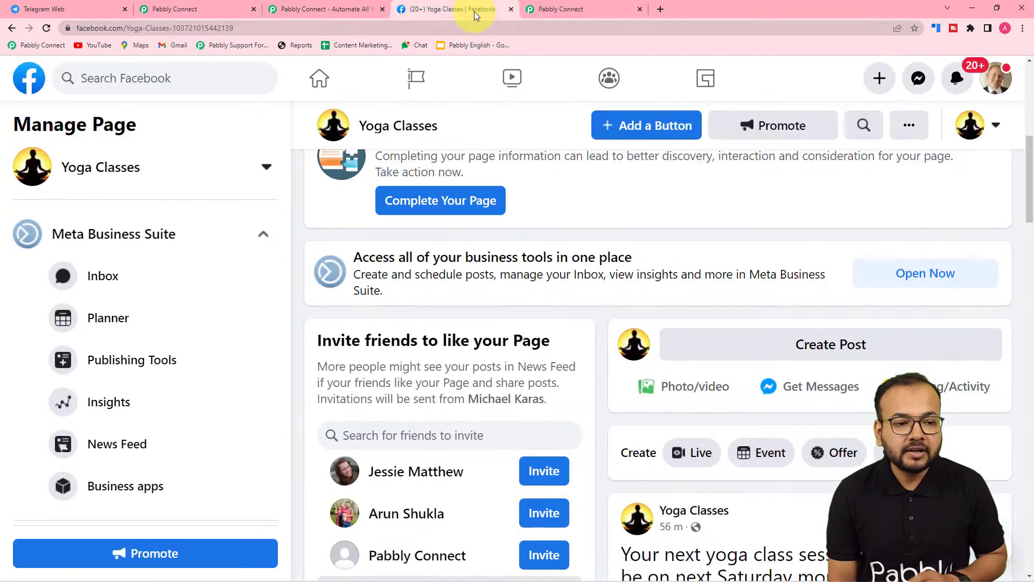
{"action": "scroll", "coordinate": [668, 258], "scroll_direction": "down", "scroll_amount": 4}
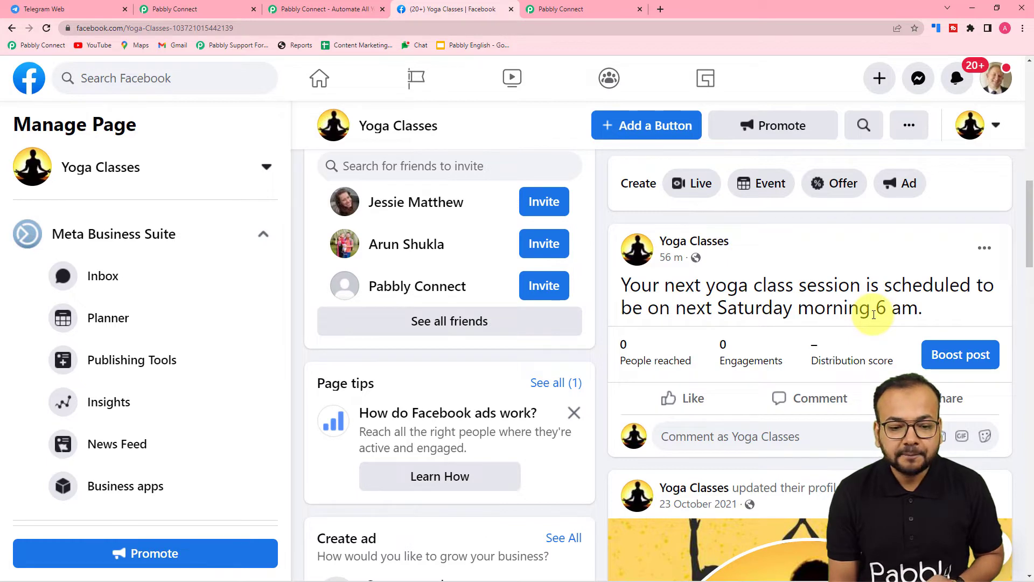
{"action": "left_click", "coordinate": [205, 9]}
{"action": "scroll", "coordinate": [372, 253], "scroll_direction": "down", "scroll_amount": 3}
{"action": "scroll", "coordinate": [374, 252], "scroll_direction": "down", "scroll_amount": 10}
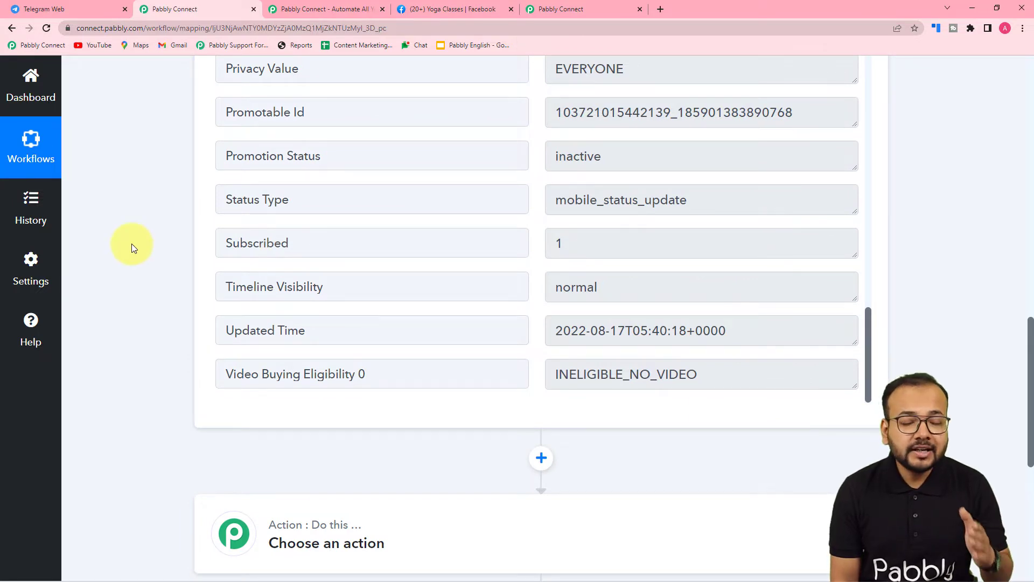
{"action": "left_click", "coordinate": [431, 14]}
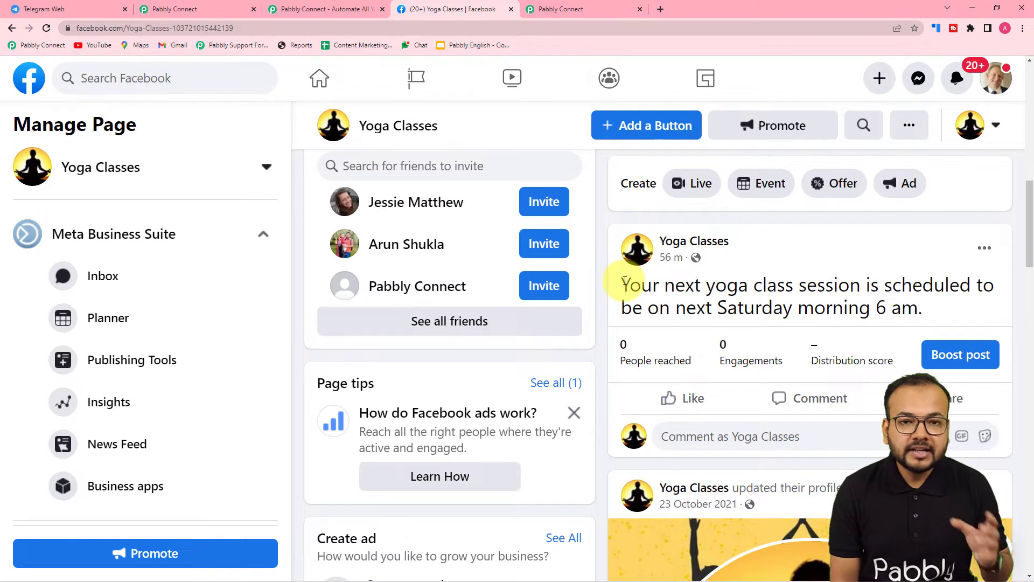
{"action": "left_click", "coordinate": [73, 11]}
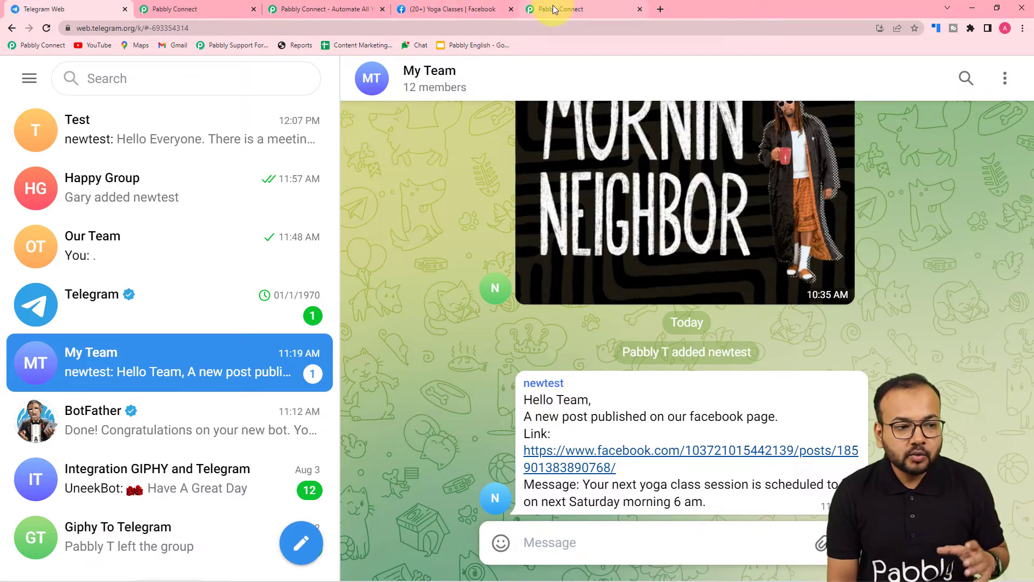
- Set the workflow's action app to Telegram Bot with the action event Send a Text Message or a Reply (HTML)
{"action": "left_click", "coordinate": [174, 6]}
{"action": "scroll", "coordinate": [212, 243], "scroll_direction": "down", "scroll_amount": 6}
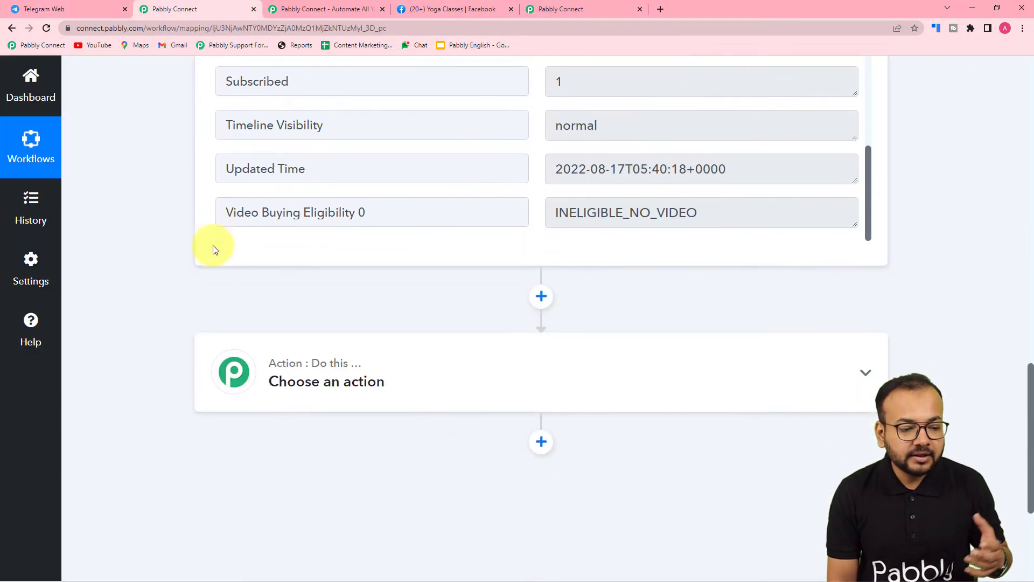
{"action": "left_click", "coordinate": [349, 246]}
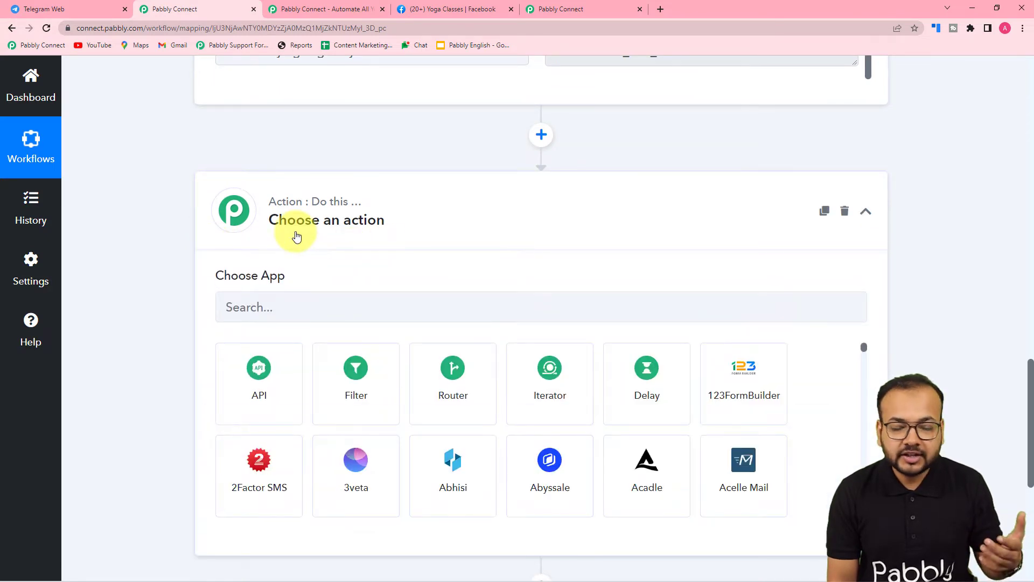
{"action": "scroll", "coordinate": [297, 235], "scroll_direction": "down", "scroll_amount": 3}
{"action": "left_click", "coordinate": [326, 145]}
{"action": "type", "text": "t"}
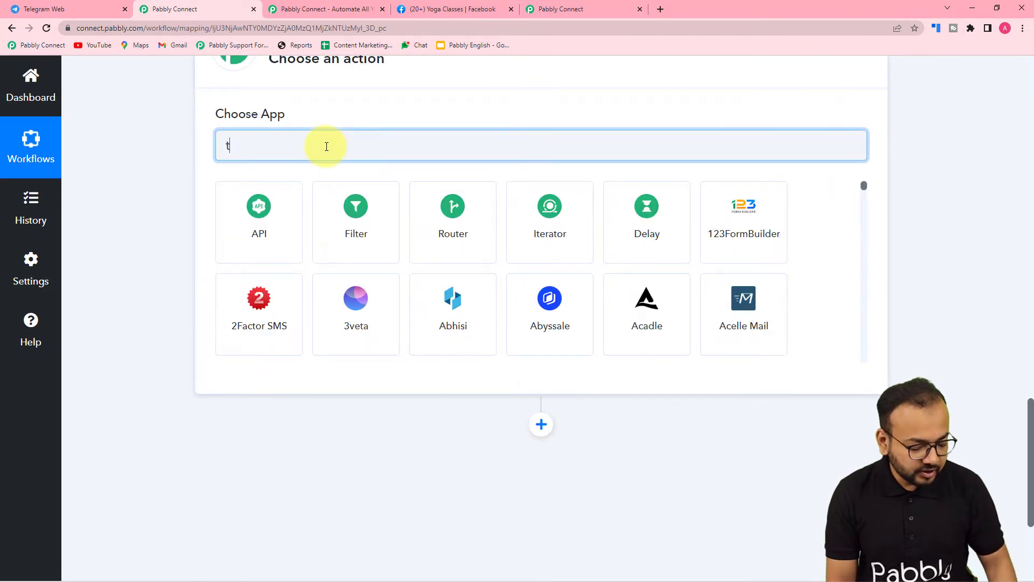
{"action": "type", "text": "ele"}
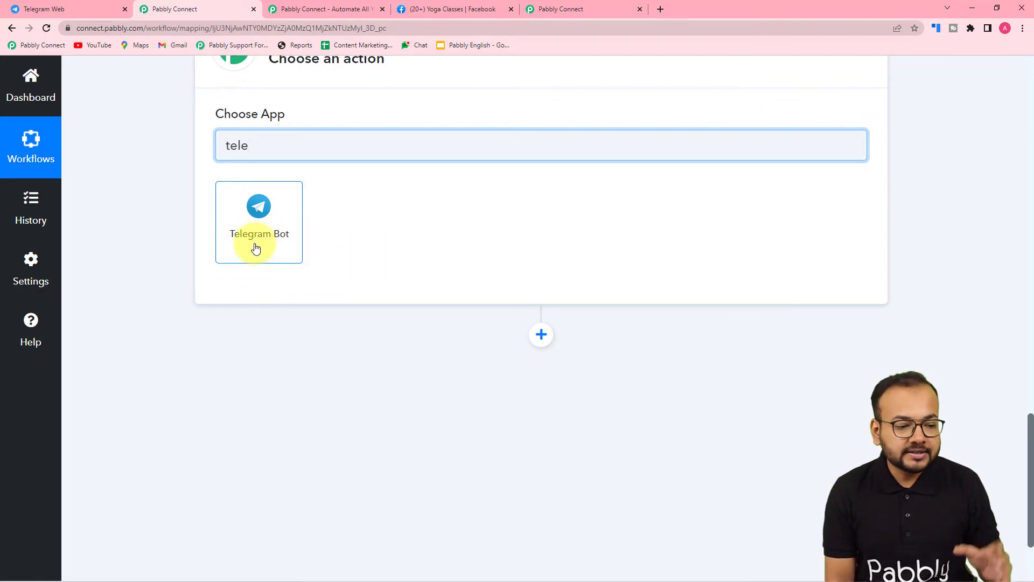
{"action": "left_click", "coordinate": [256, 248]}
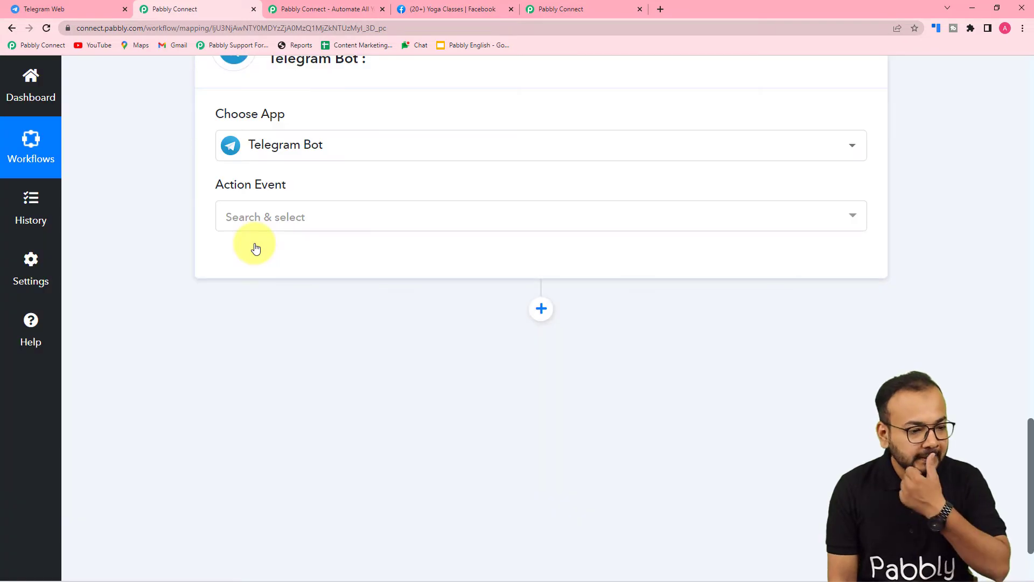
{"action": "left_click", "coordinate": [260, 221]}
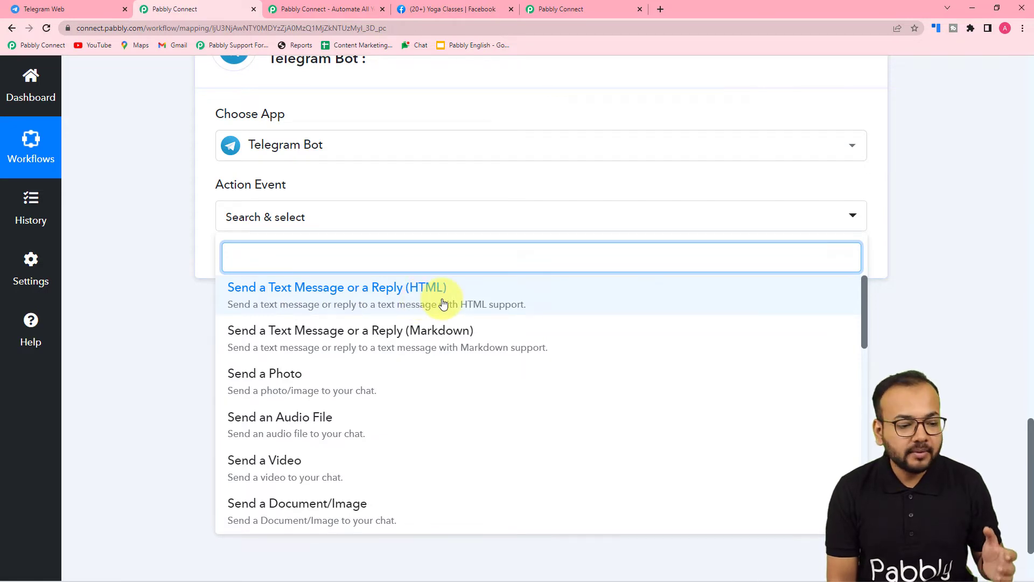
{"action": "left_click", "coordinate": [388, 299]}
- Start adding a new connection for the Telegram Bot action and read the instructions for obtaining its token
{"action": "left_click", "coordinate": [247, 270]}
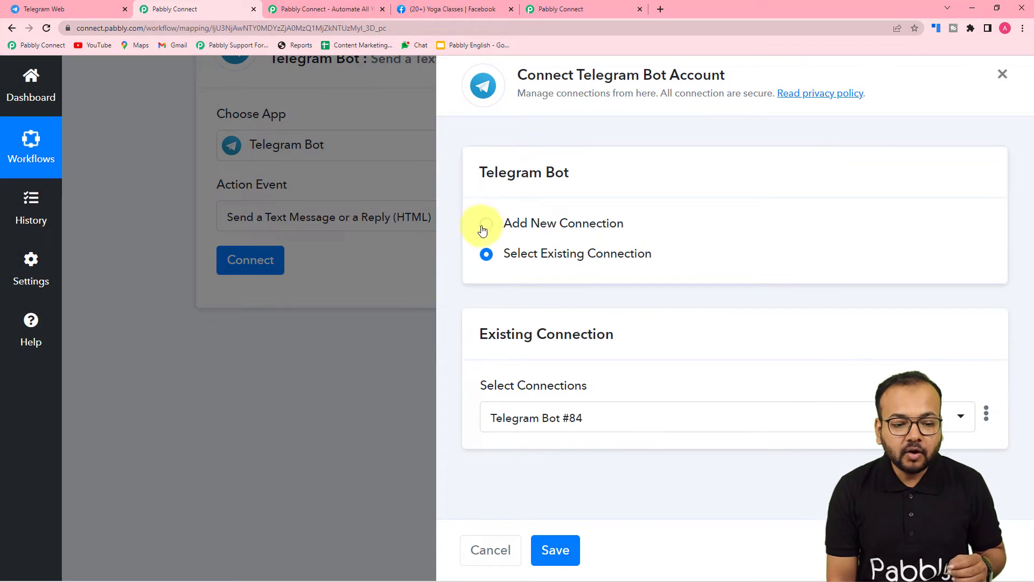
{"action": "left_click", "coordinate": [488, 225]}
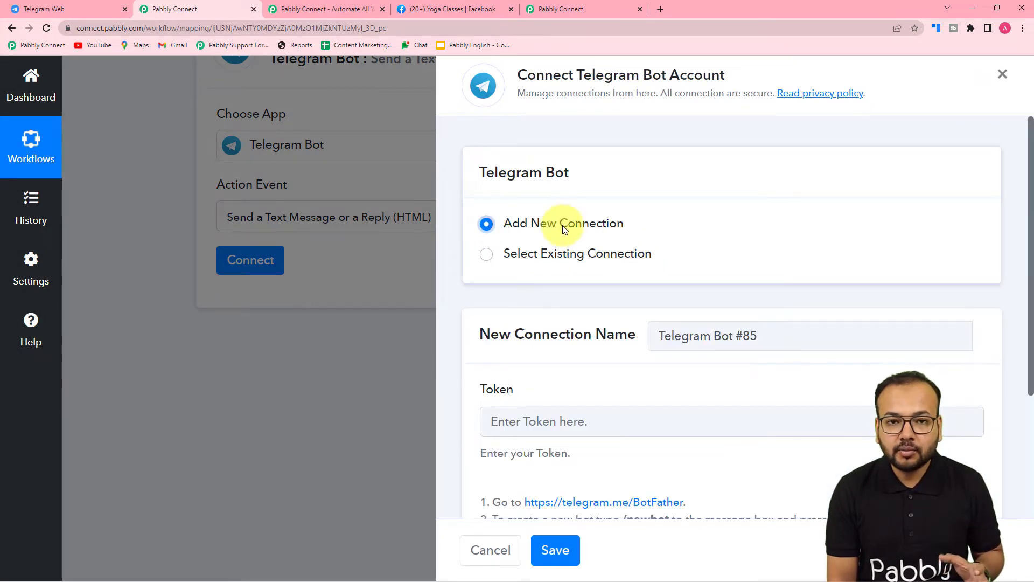
{"action": "scroll", "coordinate": [564, 227], "scroll_direction": "down", "scroll_amount": 1}
{"action": "scroll", "coordinate": [566, 221], "scroll_direction": "up", "scroll_amount": 1}
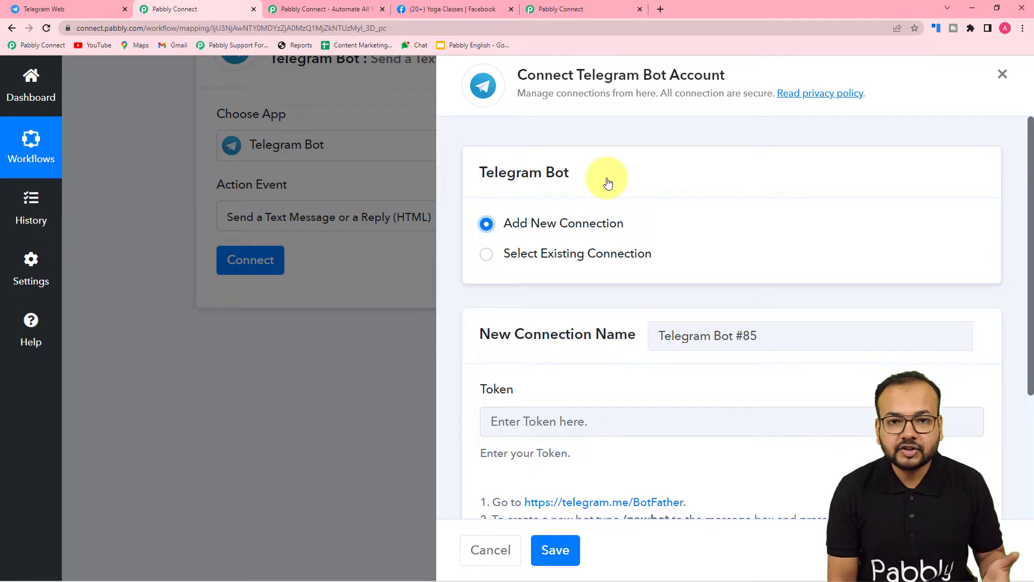
{"action": "scroll", "coordinate": [593, 178], "scroll_direction": "down", "scroll_amount": 2}
{"action": "scroll", "coordinate": [589, 247], "scroll_direction": "down", "scroll_amount": 1}
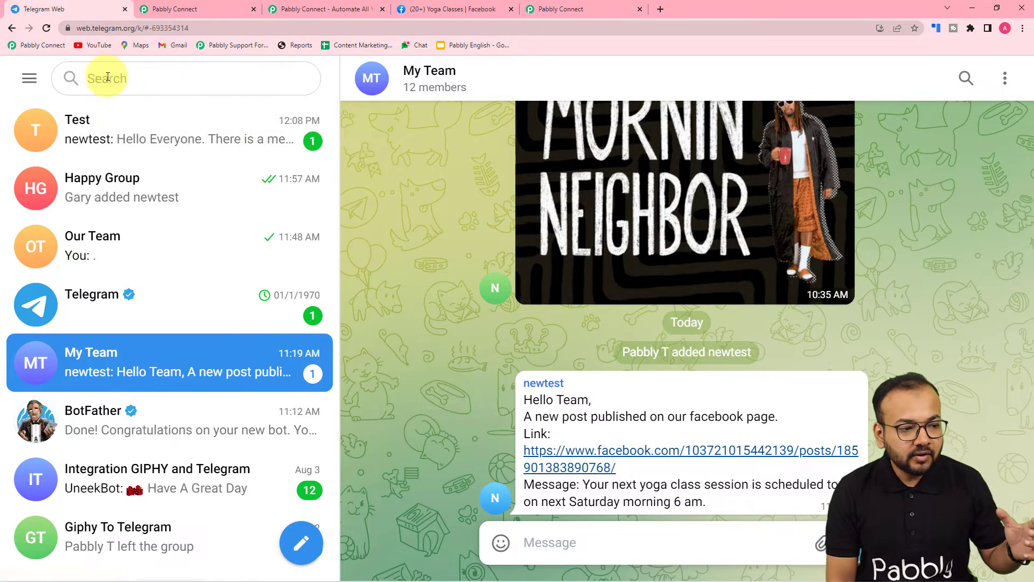
- Search Telegram for "bot" and open the verified BotFather chat
{"action": "left_click", "coordinate": [227, 79]}
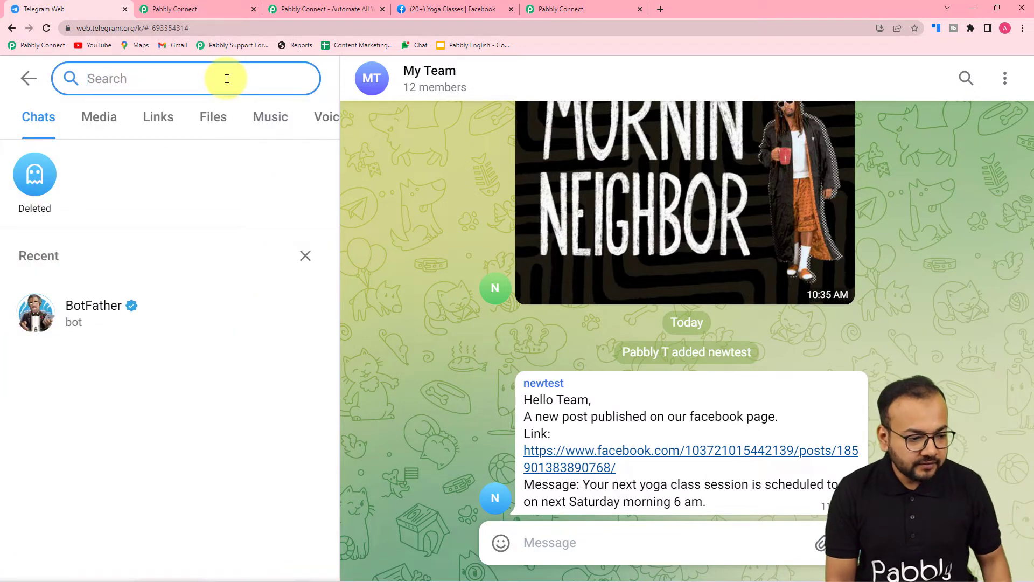
{"action": "type", "text": "bot "}
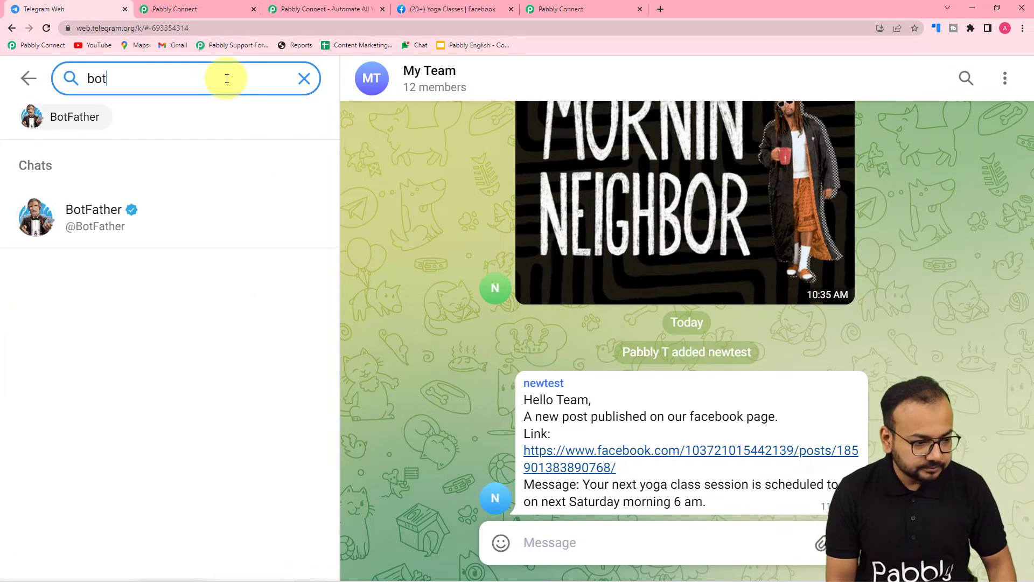
{"action": "type", "text": "fa"}
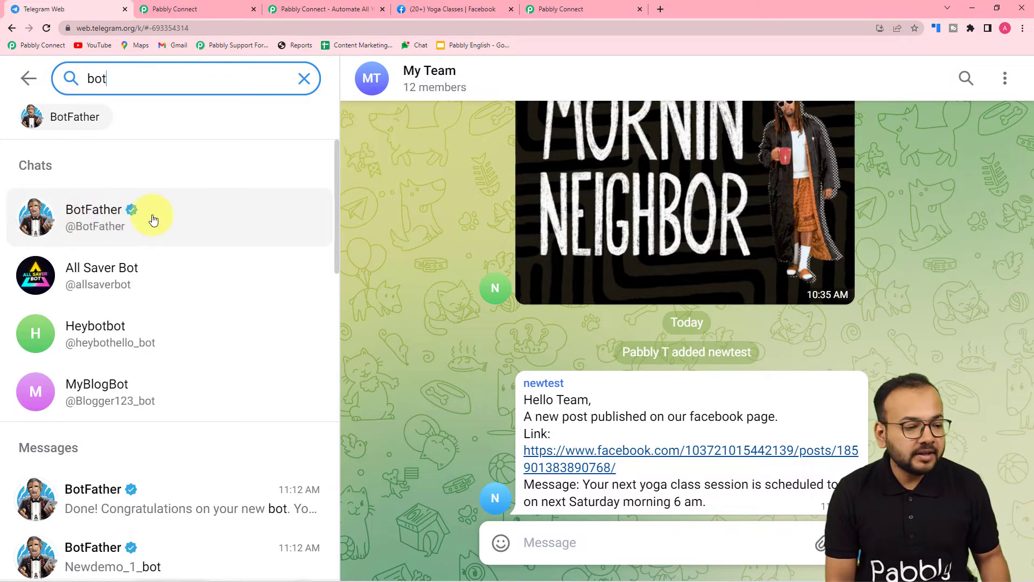
{"action": "left_click", "coordinate": [101, 227]}
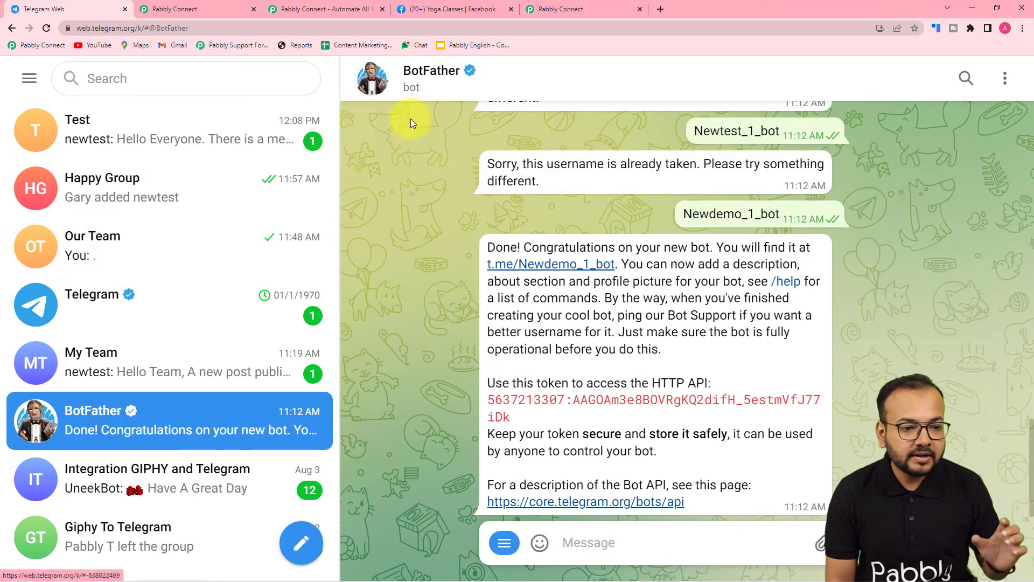
- Start creating a new bot in the BotFather chat with /newbot and name it newteambot
{"action": "left_click", "coordinate": [631, 541]}
{"action": "type", "text": "/"}
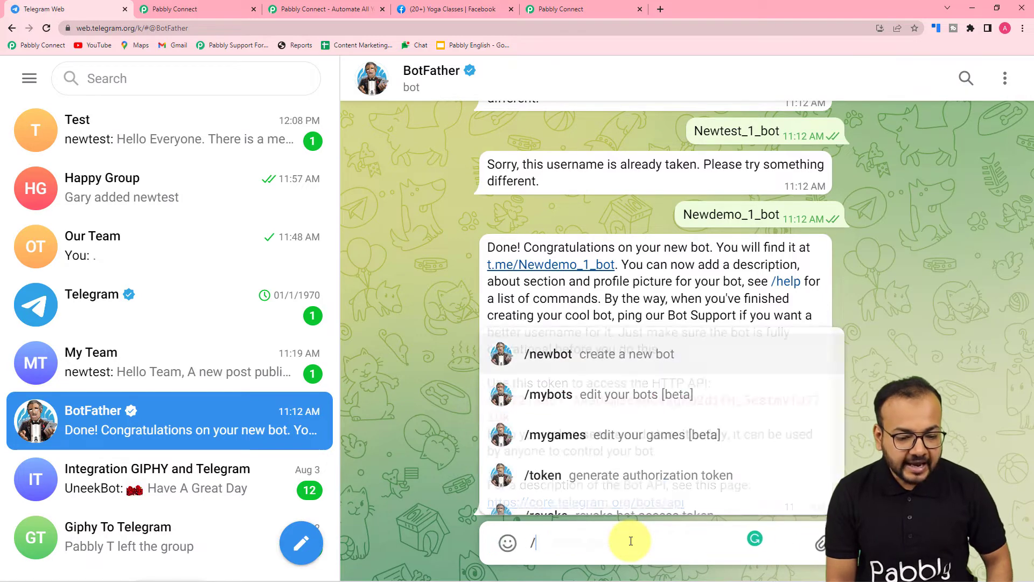
{"action": "left_click", "coordinate": [562, 356]}
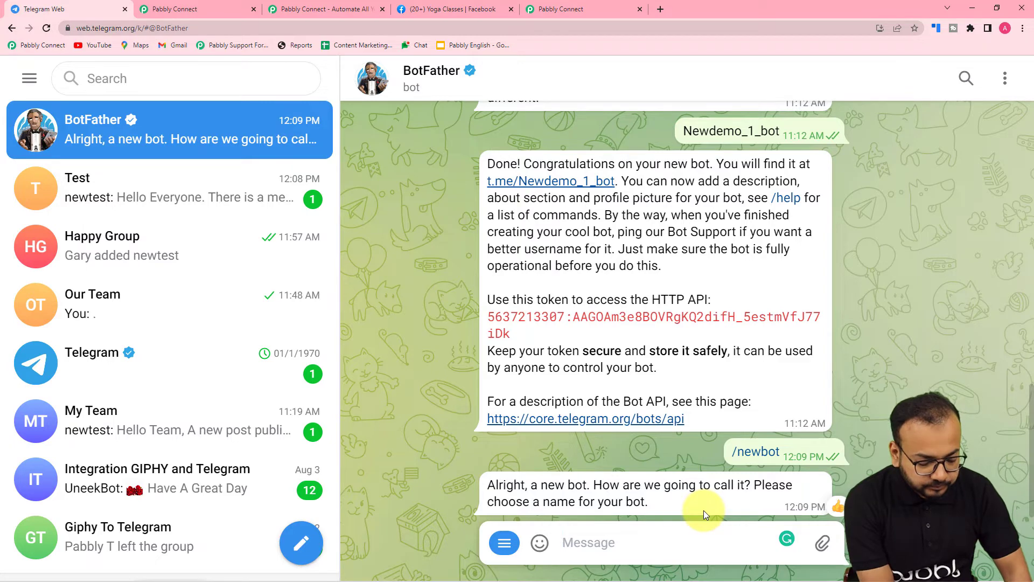
{"action": "type", "text": "newteambot"}
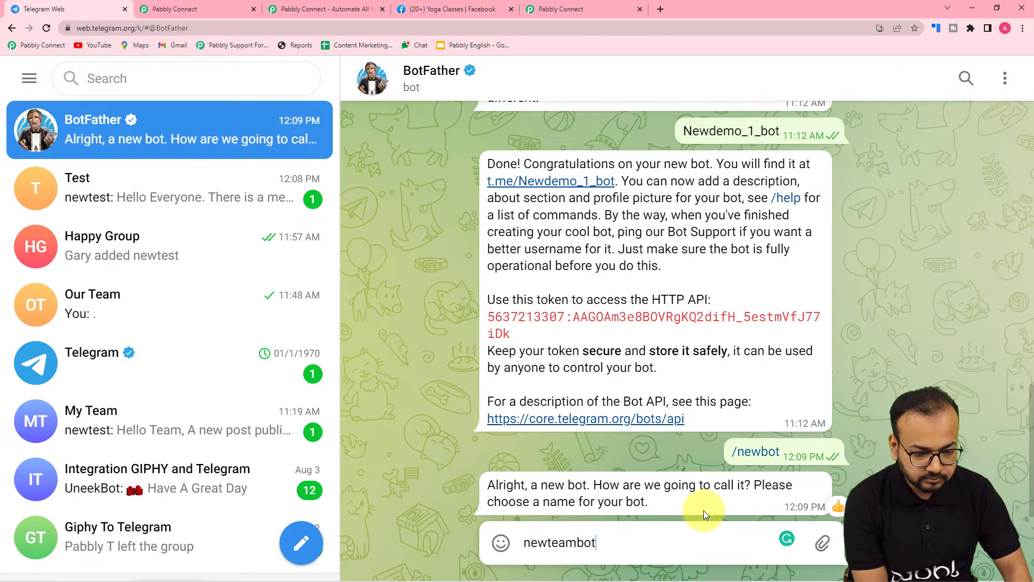
{"action": "key", "text": "Return"}
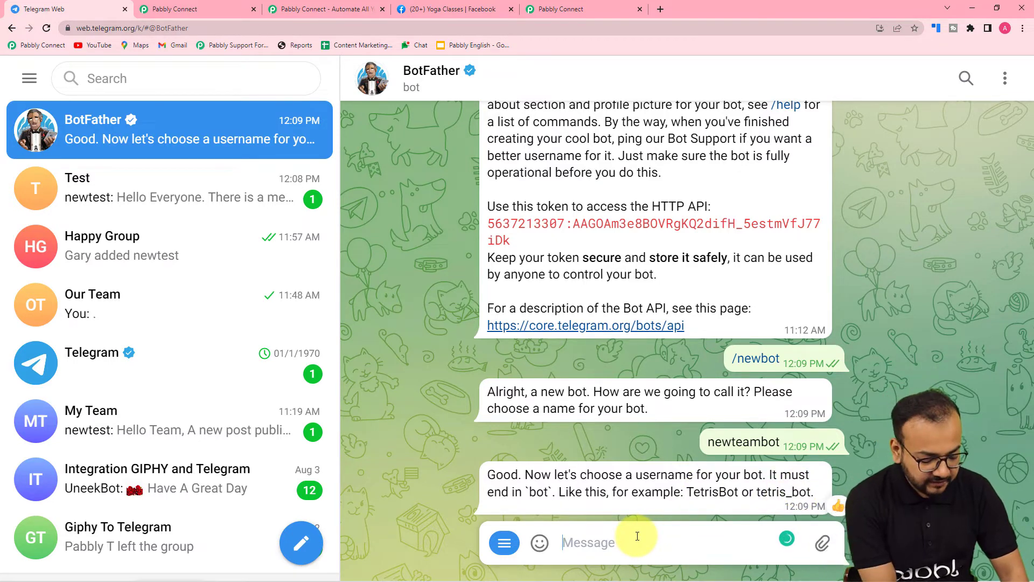
- Give the new bot the username Newteam_user_bot
{"action": "type", "text": "N"}
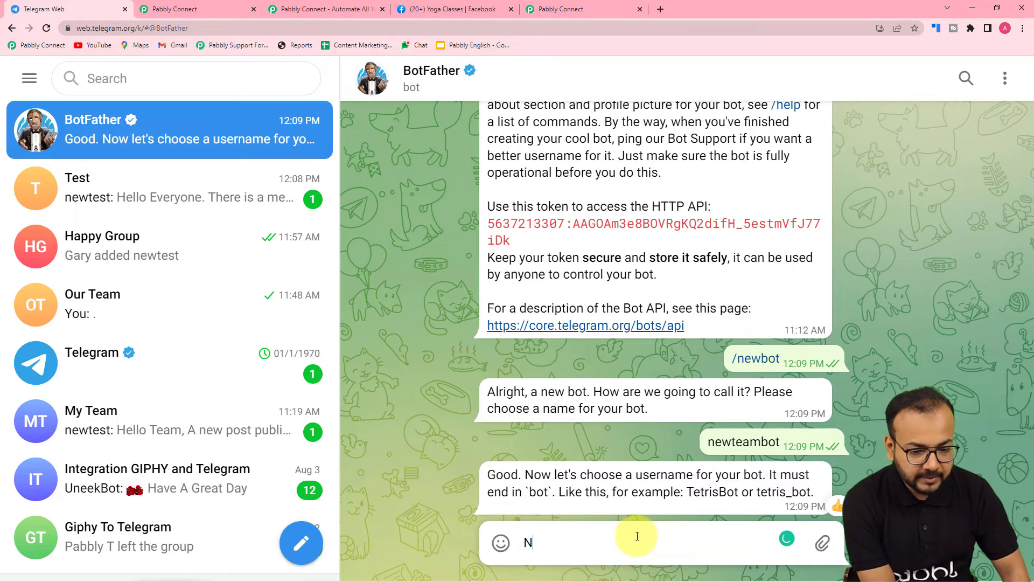
{"action": "type", "text": "ew"}
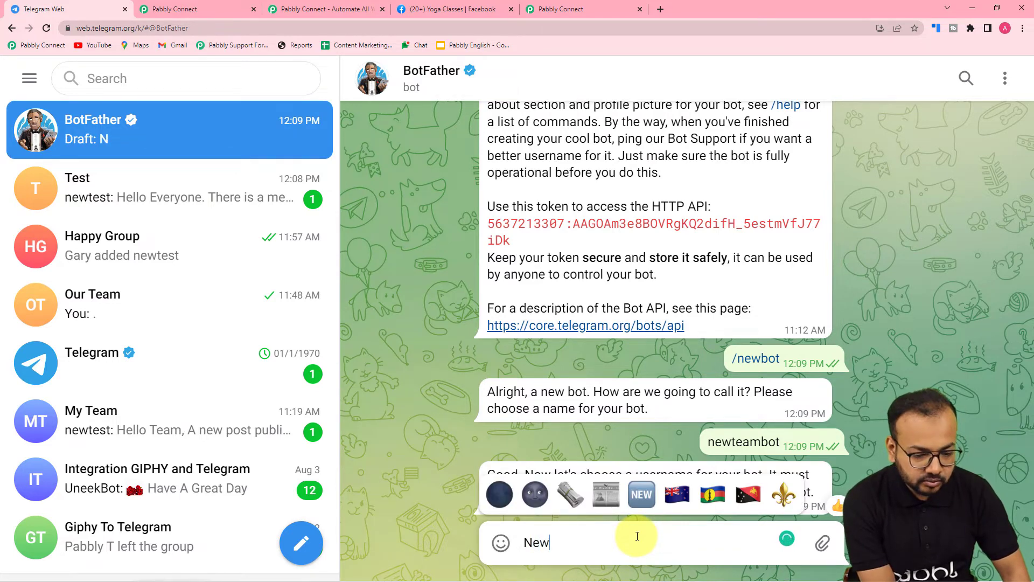
{"action": "type", "text": "team_user_b"}
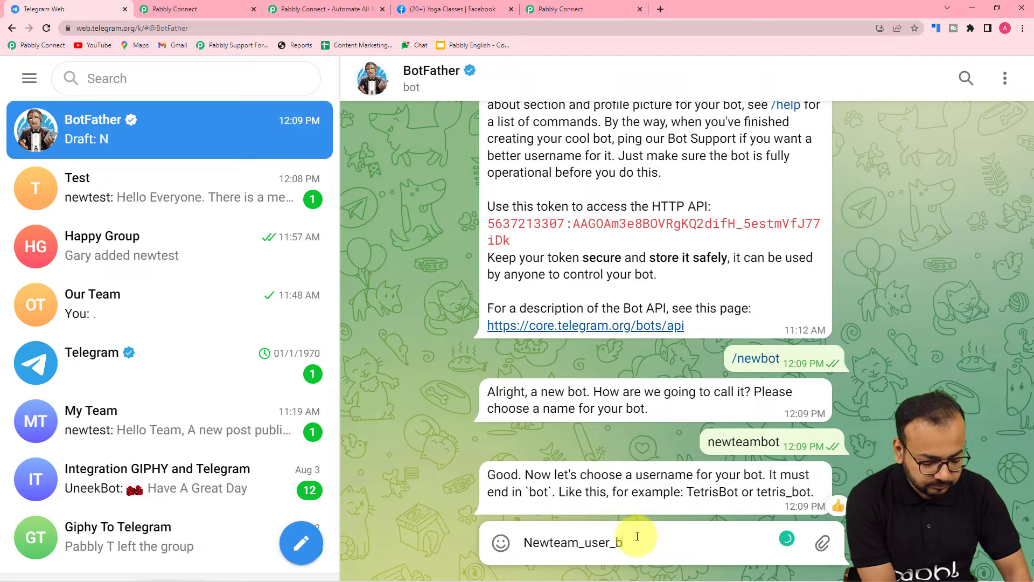
{"action": "type", "text": "ot"}
{"action": "key", "text": "Return"}
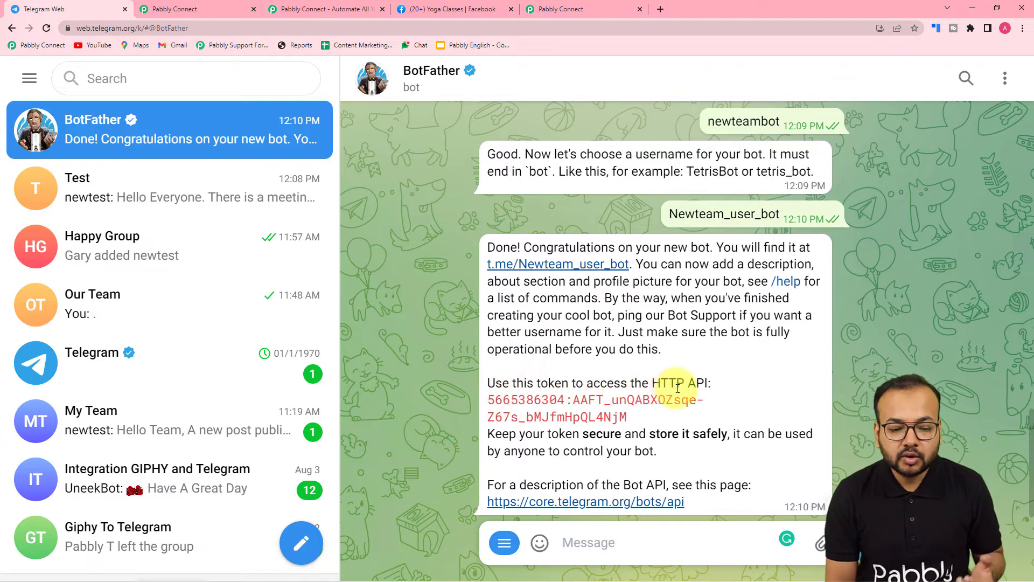
- Copy the new bot's API token from BotFather into the Token field of the Telegram Bot connection in Pabbly Connect and save it
{"action": "left_click", "coordinate": [541, 401]}
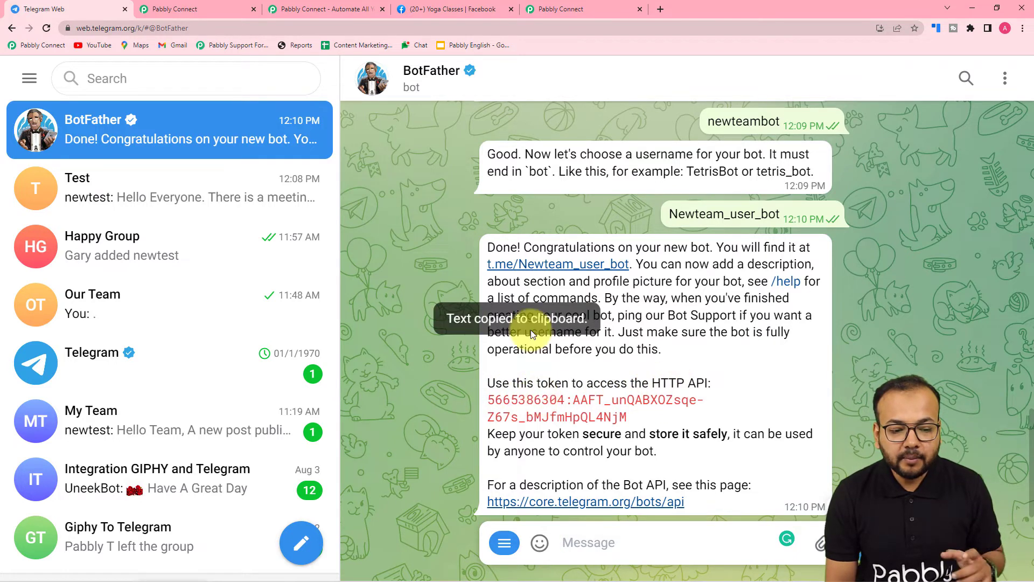
{"action": "left_click", "coordinate": [558, 8]}
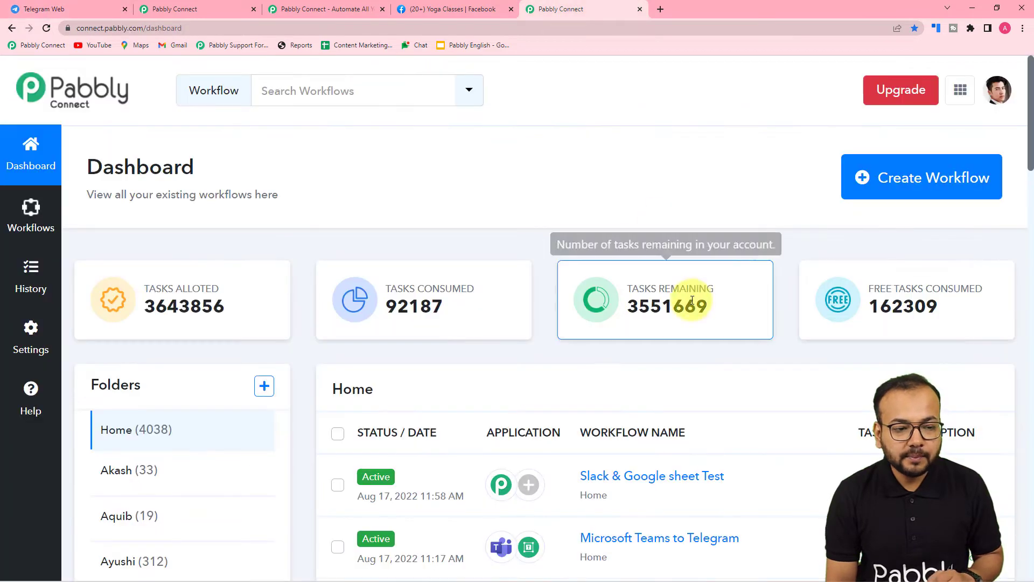
{"action": "left_click", "coordinate": [235, 7]}
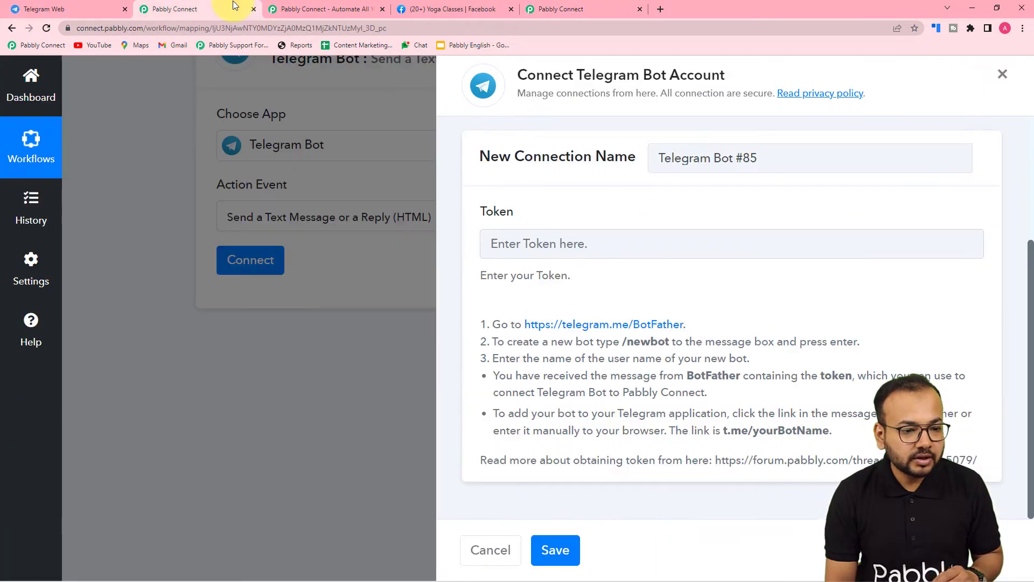
{"action": "left_click", "coordinate": [524, 248]}
{"action": "right_click", "coordinate": [527, 247]}
{"action": "left_click", "coordinate": [544, 348]}
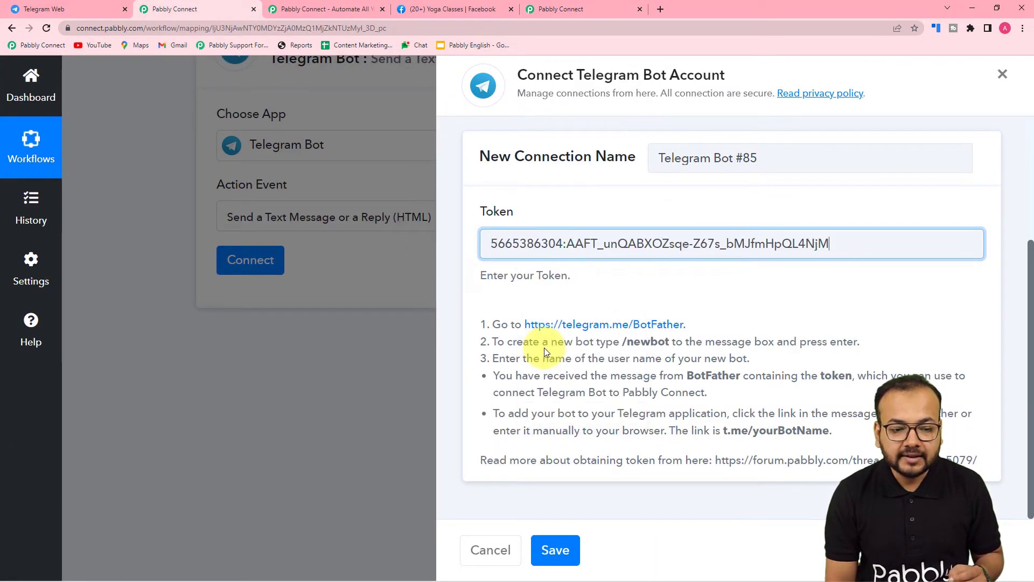
{"action": "left_click", "coordinate": [556, 550]}
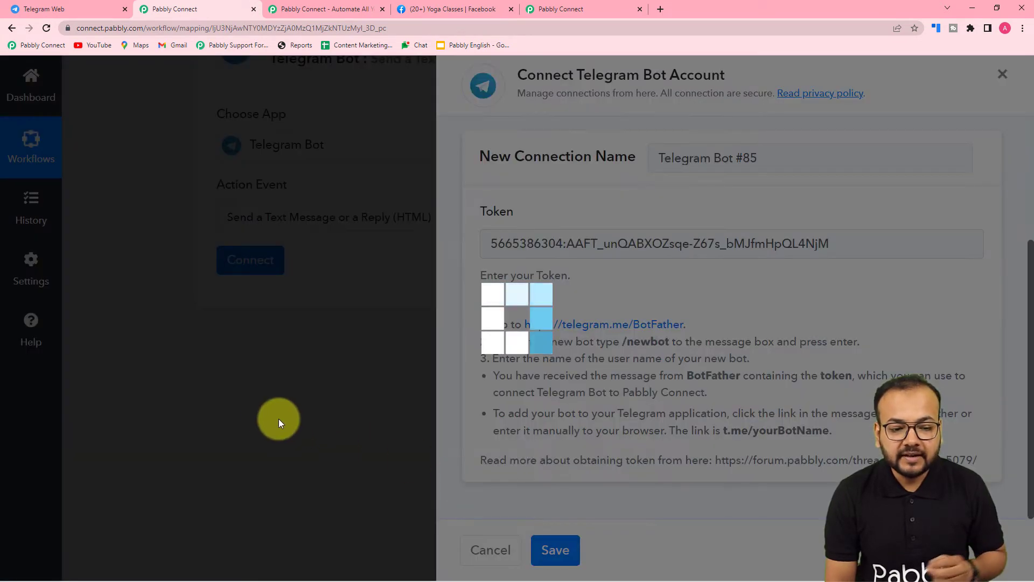
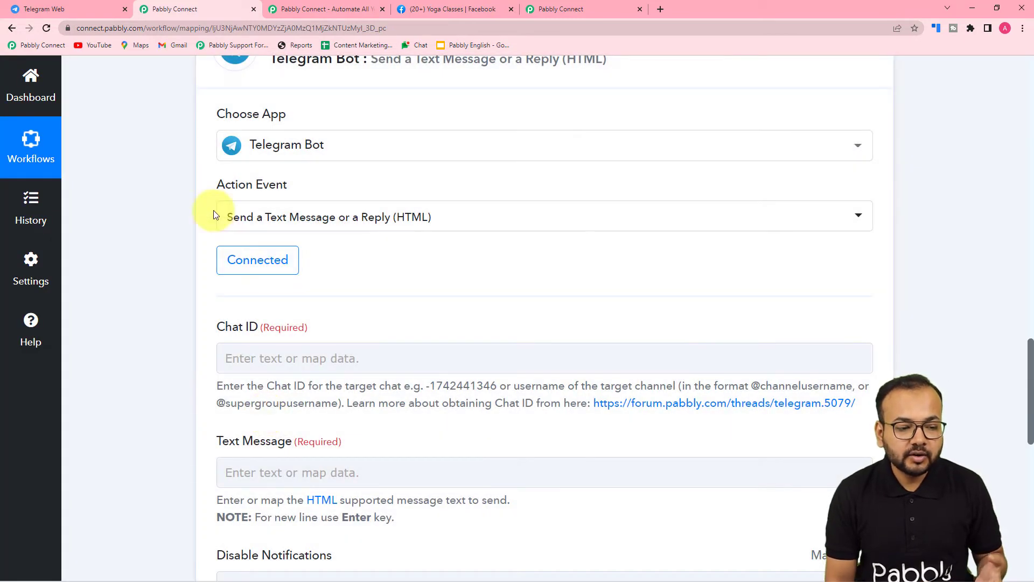
- Switch to Telegram, open the new bot's chat from its link, and add newteambot to the My Team group
{"action": "scroll", "coordinate": [163, 273], "scroll_direction": "down", "scroll_amount": 3}
{"action": "scroll", "coordinate": [165, 273], "scroll_direction": "down", "scroll_amount": 1}
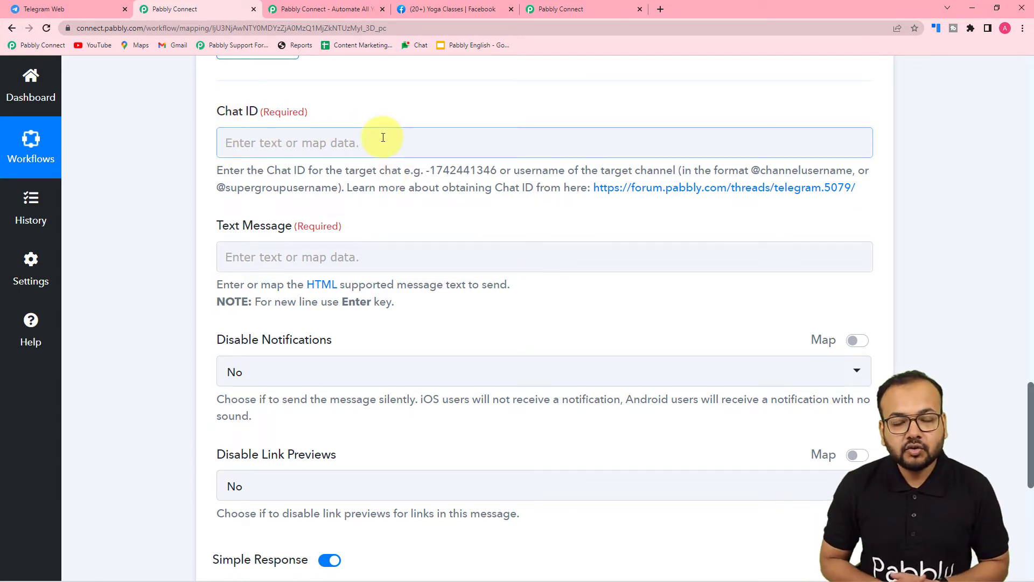
{"action": "left_click", "coordinate": [92, 11]}
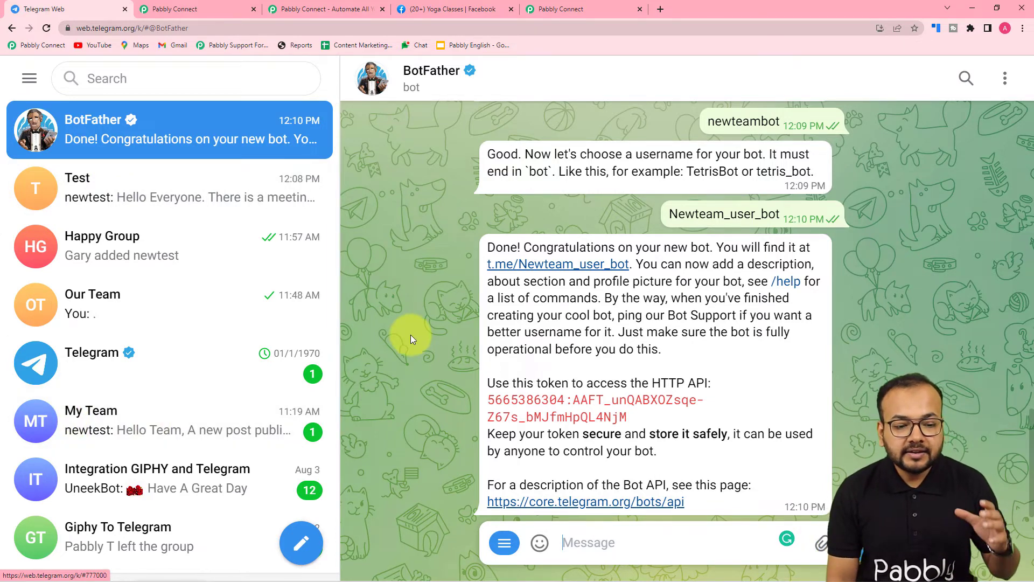
{"action": "left_click", "coordinate": [531, 269]}
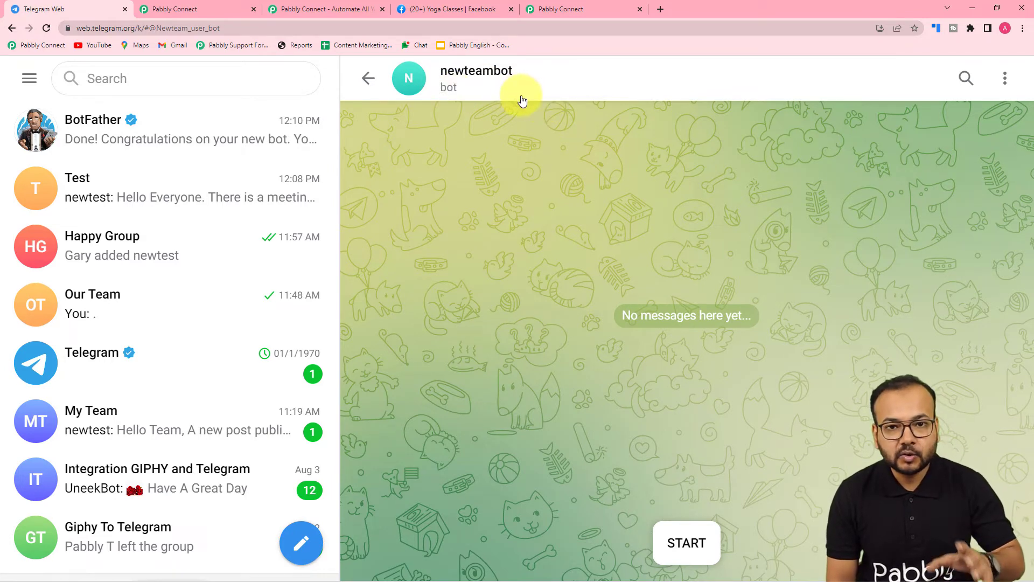
{"action": "left_click", "coordinate": [135, 416]}
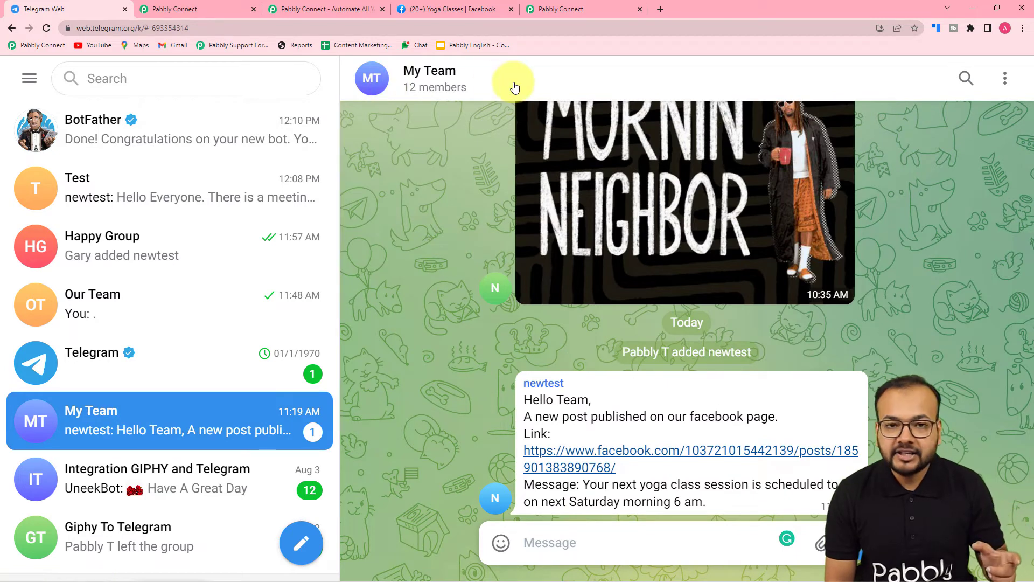
{"action": "left_click", "coordinate": [178, 138]}
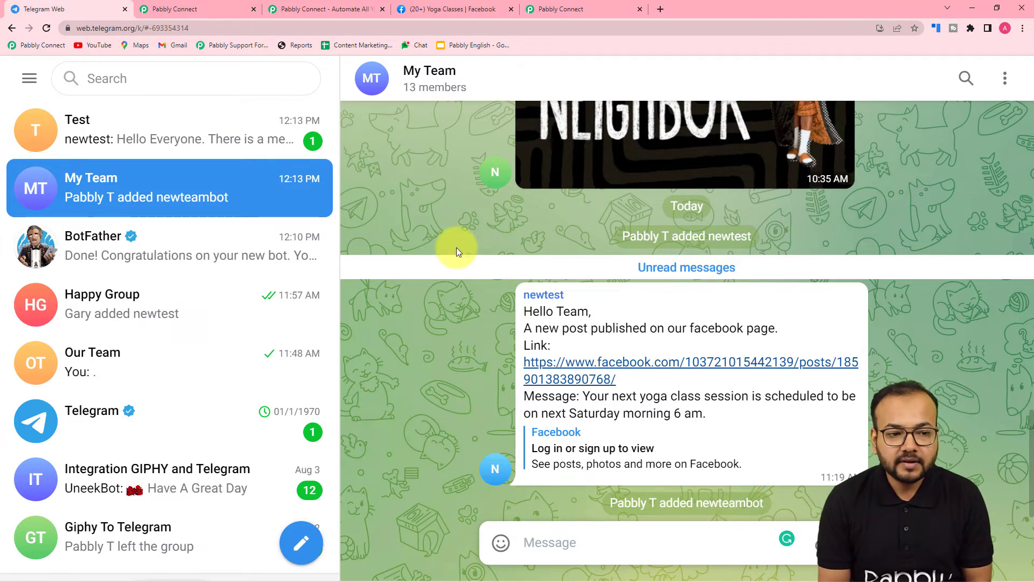
- Copy the My Team group's chat ID, including the minus sign, from its Telegram web address into the action's Chat ID field in Pabbly Connect
{"action": "left_click", "coordinate": [185, 9]}
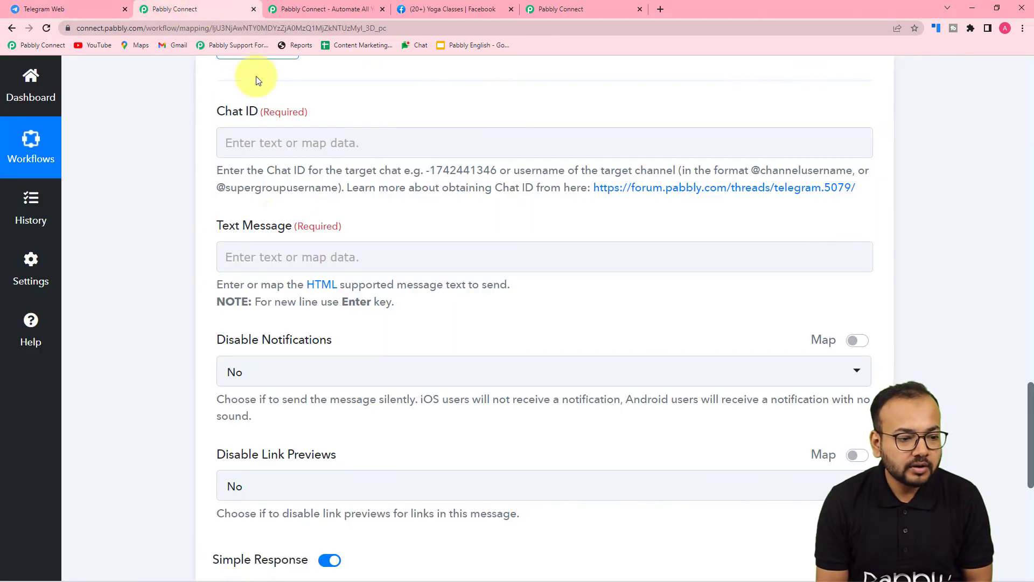
{"action": "left_click", "coordinate": [85, 6]}
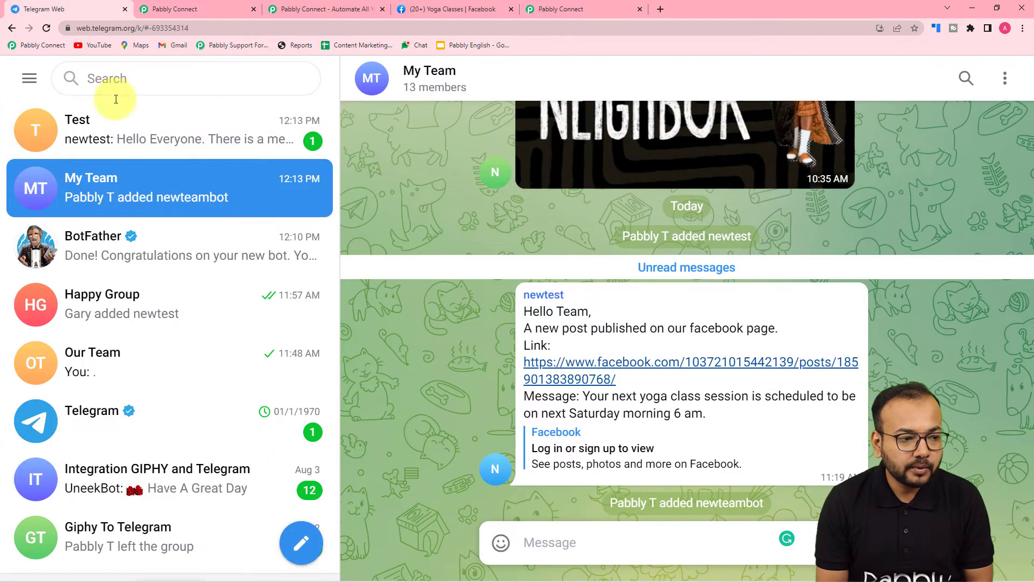
{"action": "left_click", "coordinate": [150, 30]}
{"action": "left_click", "coordinate": [150, 30]}
{"action": "left_click_drag", "start_coordinate": [167, 31], "coordinate": [213, 28]}
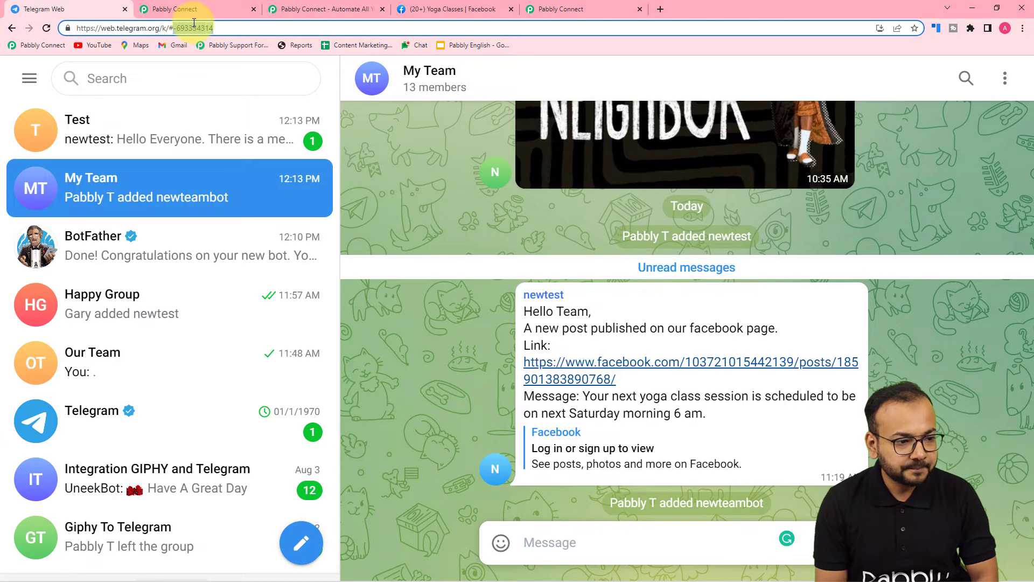
{"action": "right_click", "coordinate": [201, 28]}
{"action": "left_click", "coordinate": [224, 86]}
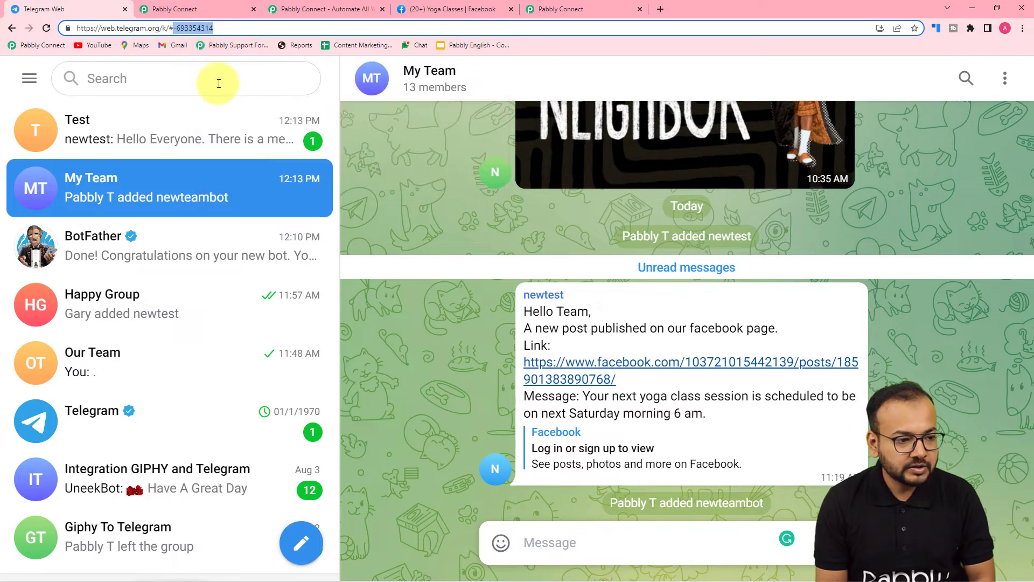
{"action": "left_click", "coordinate": [181, 7]}
{"action": "right_click", "coordinate": [305, 148]}
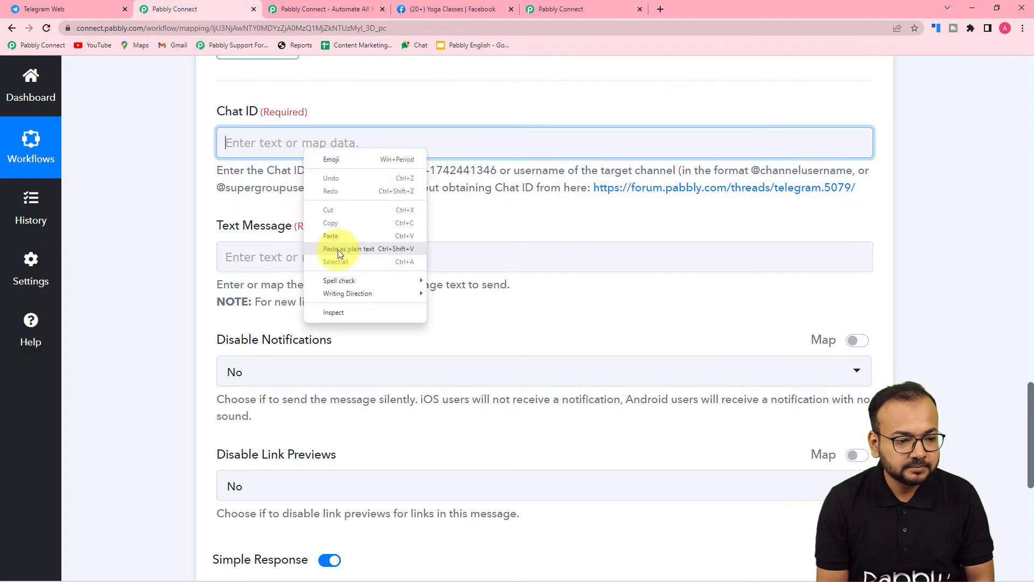
{"action": "left_click", "coordinate": [338, 251]}
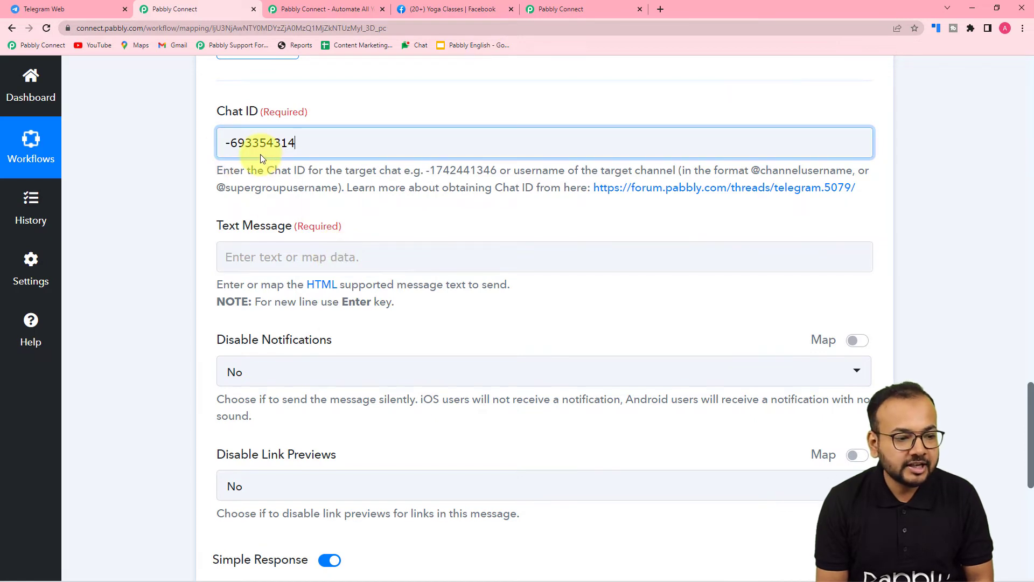
- Enter the text message "Hello Team," followed on a new line by "We have a new post published on our facebook."
{"action": "scroll", "coordinate": [290, 244], "scroll_direction": "down", "scroll_amount": 2}
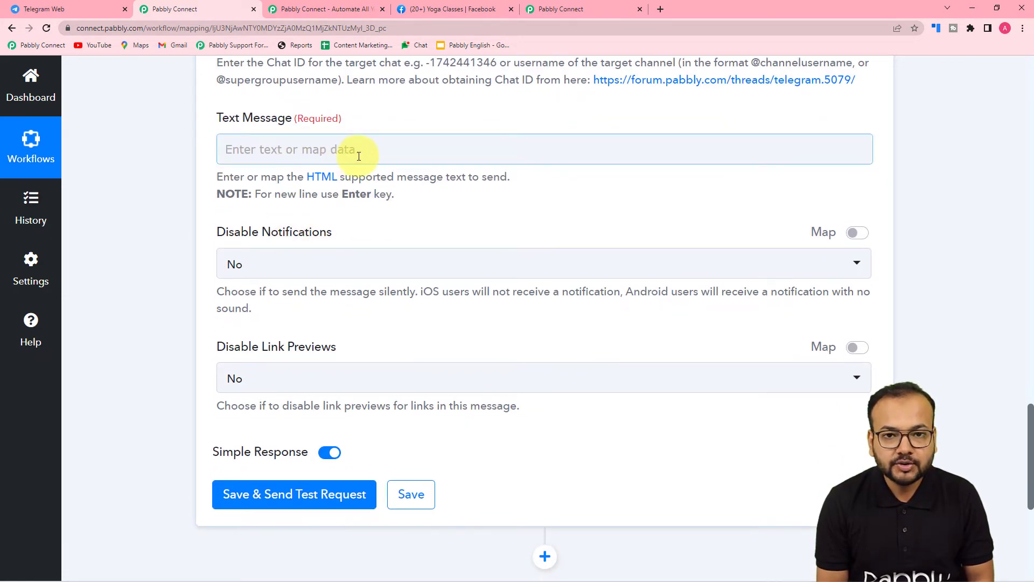
{"action": "left_click", "coordinate": [359, 155]}
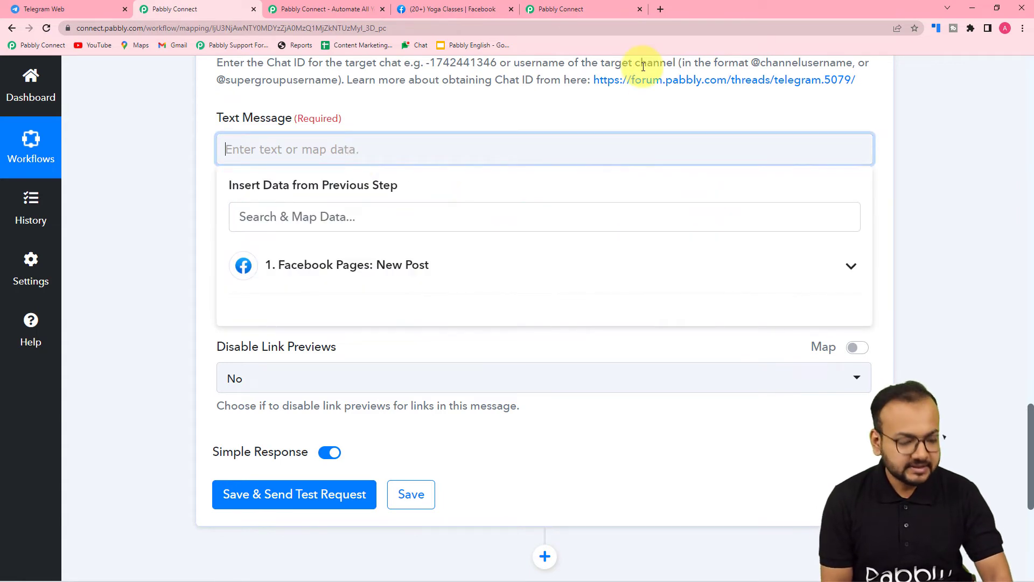
{"action": "type", "text": "helll"}
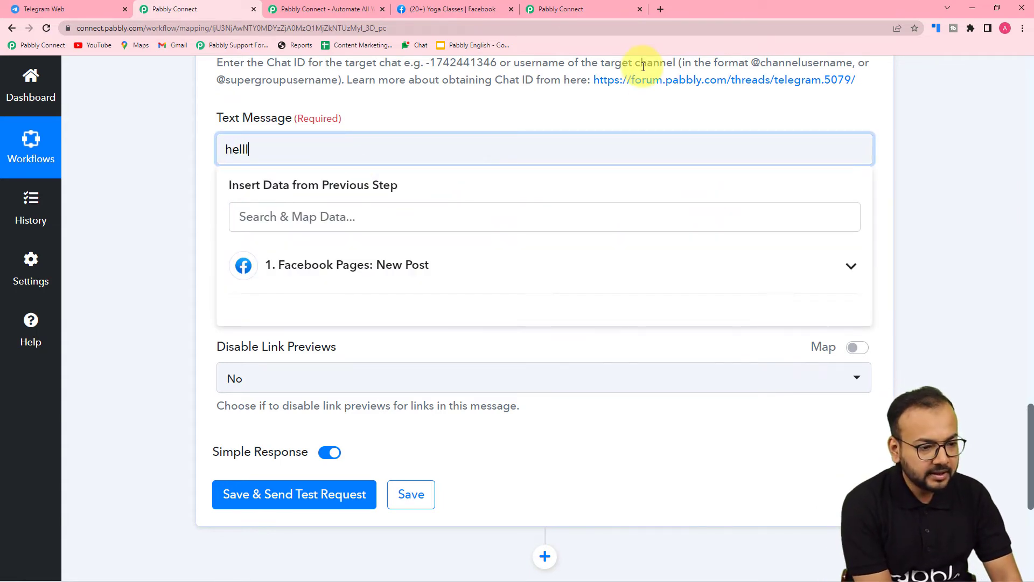
{"action": "key", "text": "BackSpace"}
{"action": "key", "text": "BackSpace"}
{"action": "key", "text": "BackSpace"}
{"action": "key", "text": "BackSpace"}
{"action": "type", "text": "He"}
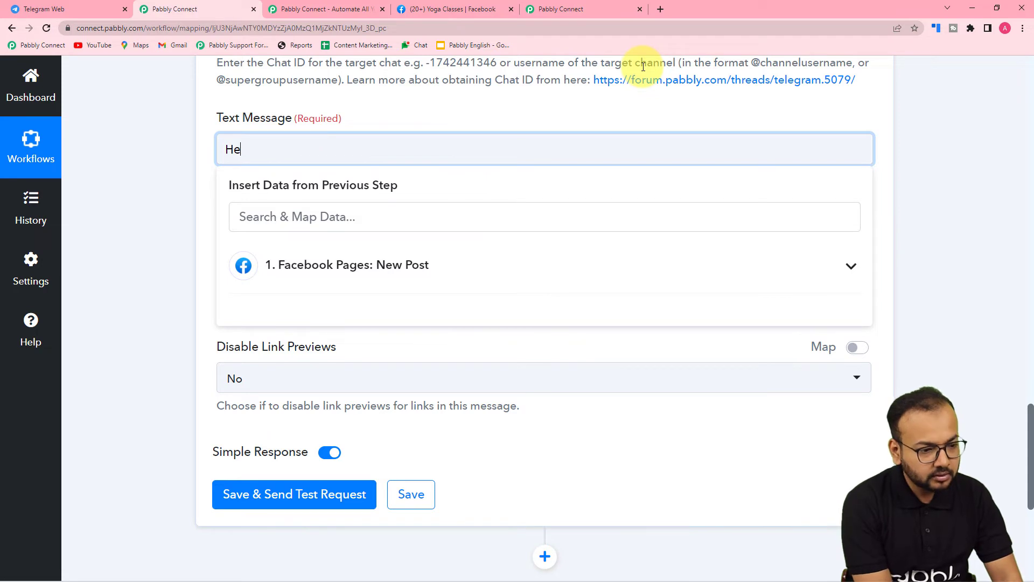
{"action": "type", "text": "llo Team"}
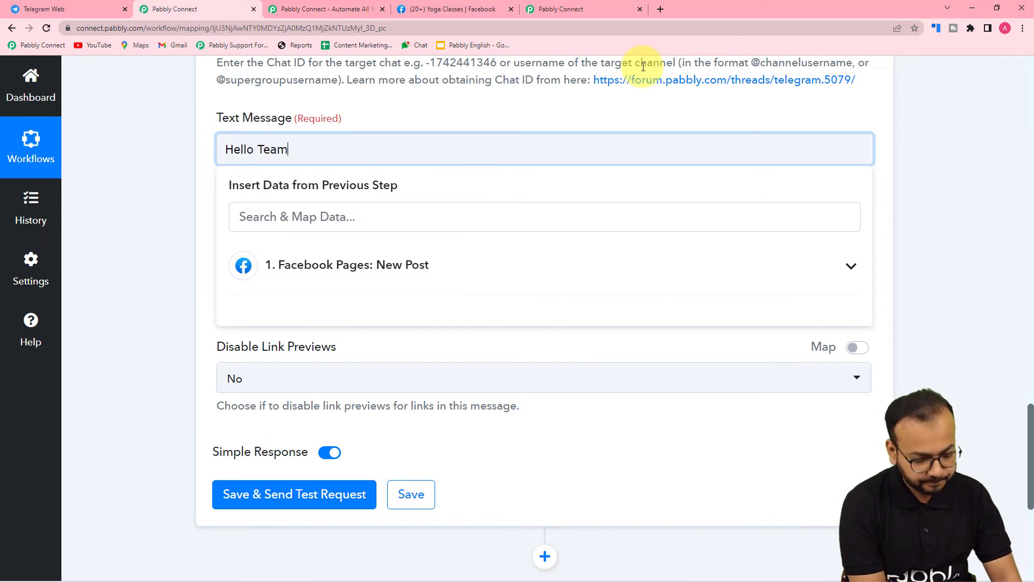
{"action": "type", "text": ","}
{"action": "key", "text": "Return"}
{"action": "type", "text": "We have a new post published on o"}
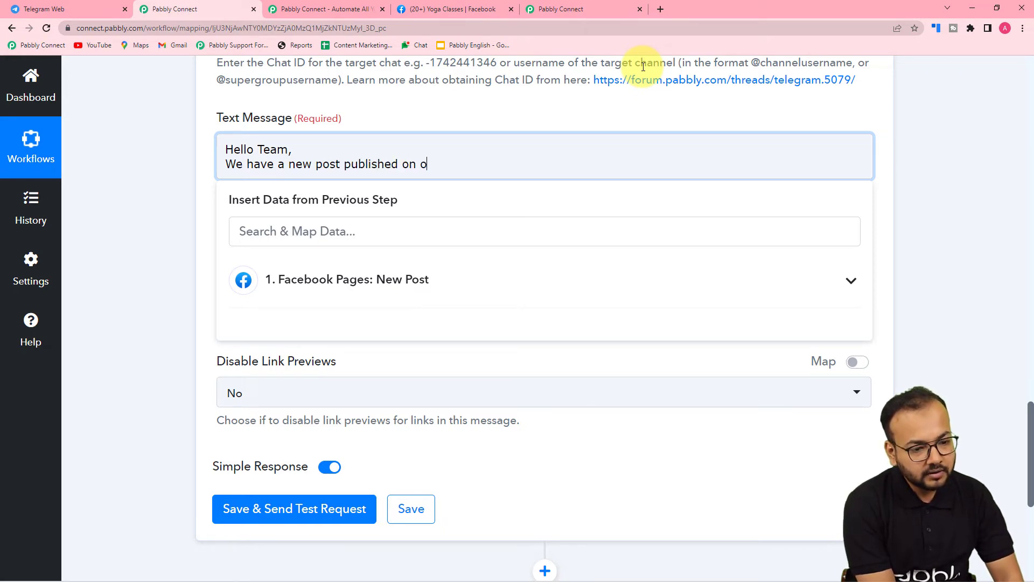
{"action": "type", "text": "ur fa"}
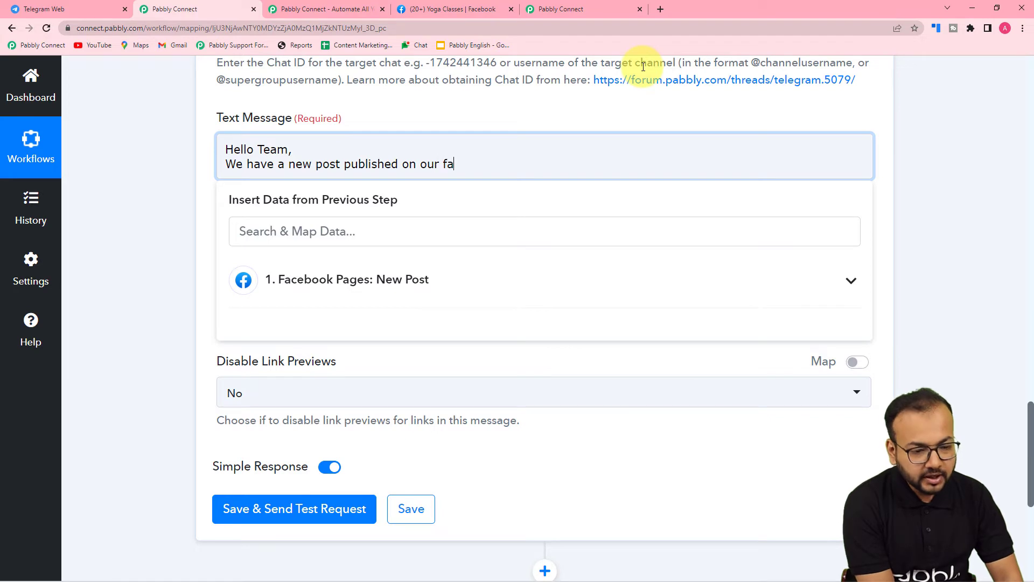
{"action": "type", "text": "cebook."}
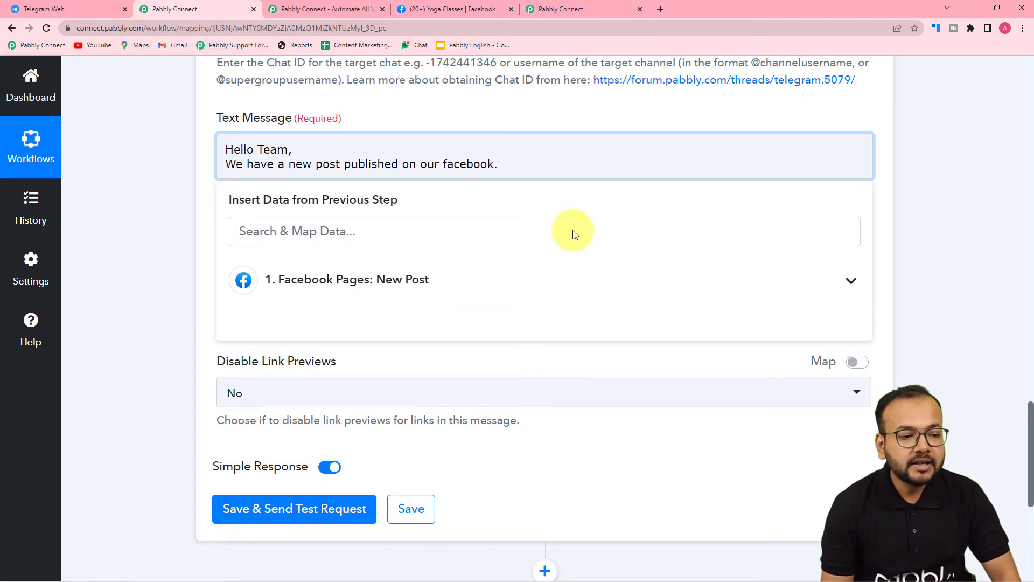
- Review the Facebook Pages trigger's response data for the new post's link and message fields
{"action": "scroll", "coordinate": [199, 167], "scroll_direction": "up", "scroll_amount": 10}
{"action": "scroll", "coordinate": [198, 168], "scroll_direction": "up", "scroll_amount": 5}
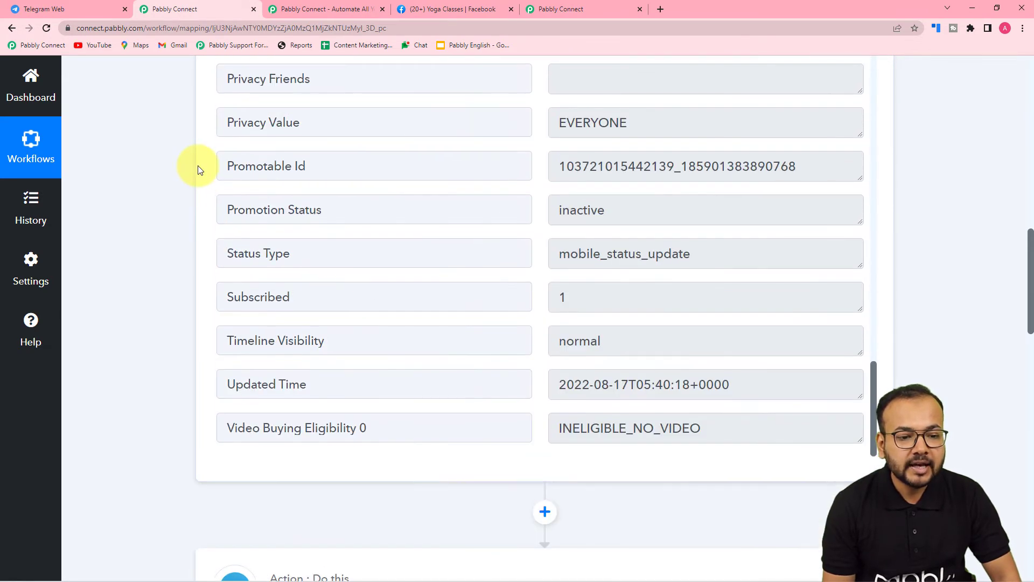
{"action": "scroll", "coordinate": [289, 241], "scroll_direction": "up", "scroll_amount": 3}
{"action": "scroll", "coordinate": [289, 240], "scroll_direction": "up", "scroll_amount": 8}
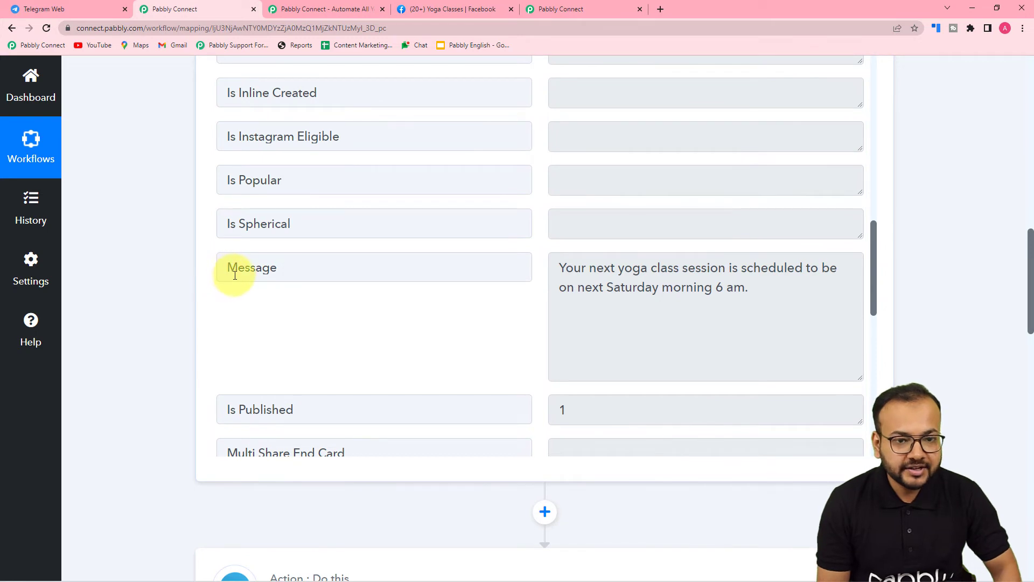
{"action": "scroll", "coordinate": [246, 269], "scroll_direction": "up", "scroll_amount": 12}
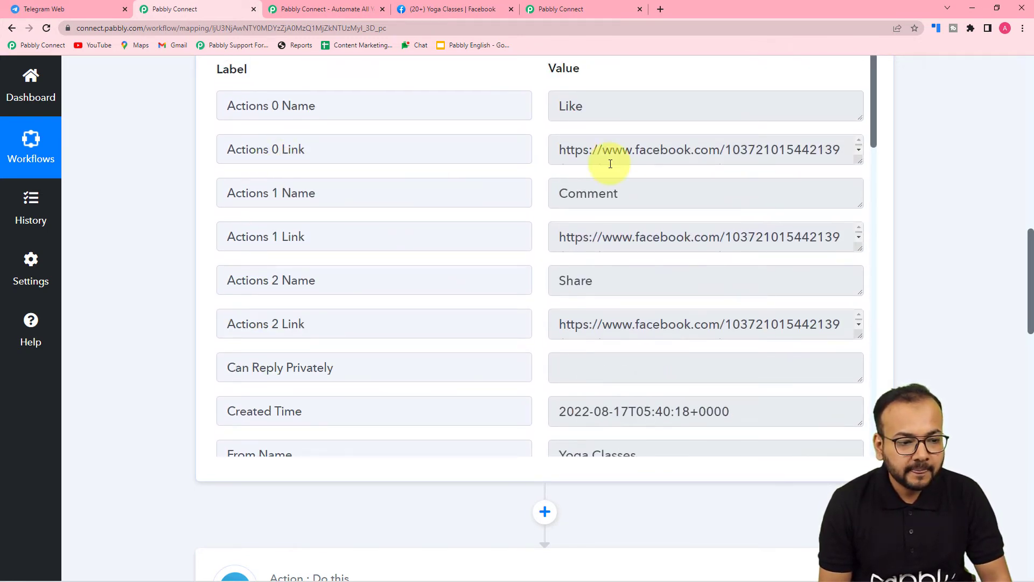
{"action": "scroll", "coordinate": [446, 224], "scroll_direction": "down", "scroll_amount": 5}
{"action": "scroll", "coordinate": [446, 225], "scroll_direction": "down", "scroll_amount": 8}
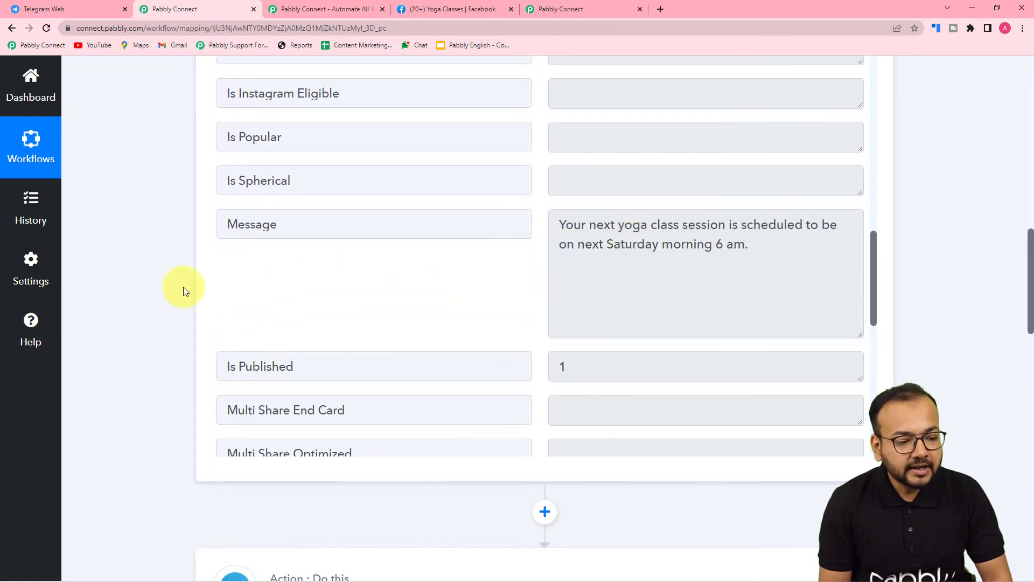
{"action": "scroll", "coordinate": [183, 291], "scroll_direction": "down", "scroll_amount": 3}
{"action": "scroll", "coordinate": [183, 291], "scroll_direction": "down", "scroll_amount": 9}
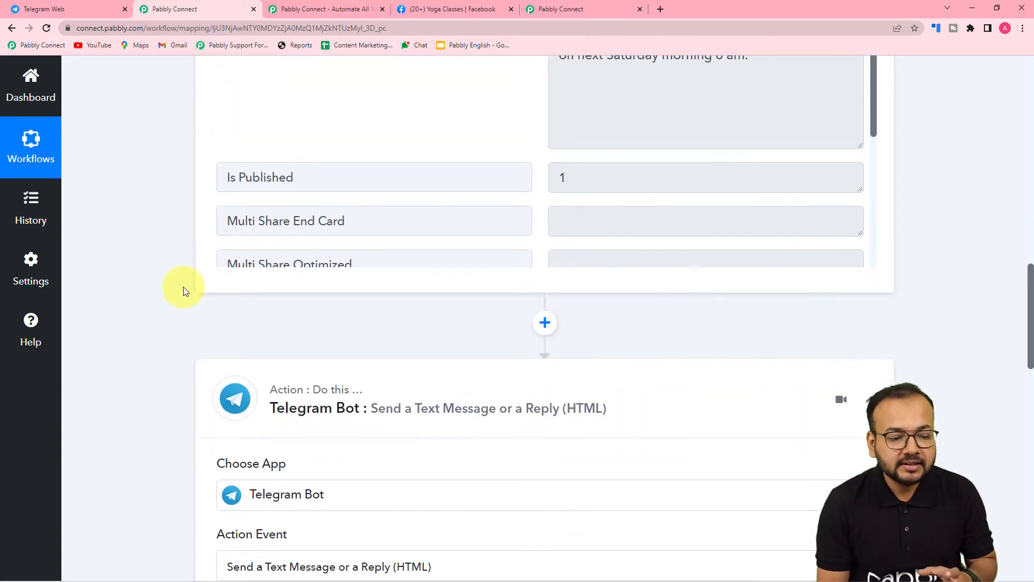
{"action": "scroll", "coordinate": [183, 287], "scroll_direction": "down", "scroll_amount": 1}
- Add a new line "Link:" to the text message and map the trigger's Actions 0 Link value after it
{"action": "left_click", "coordinate": [501, 219]}
{"action": "key", "text": "Return"}
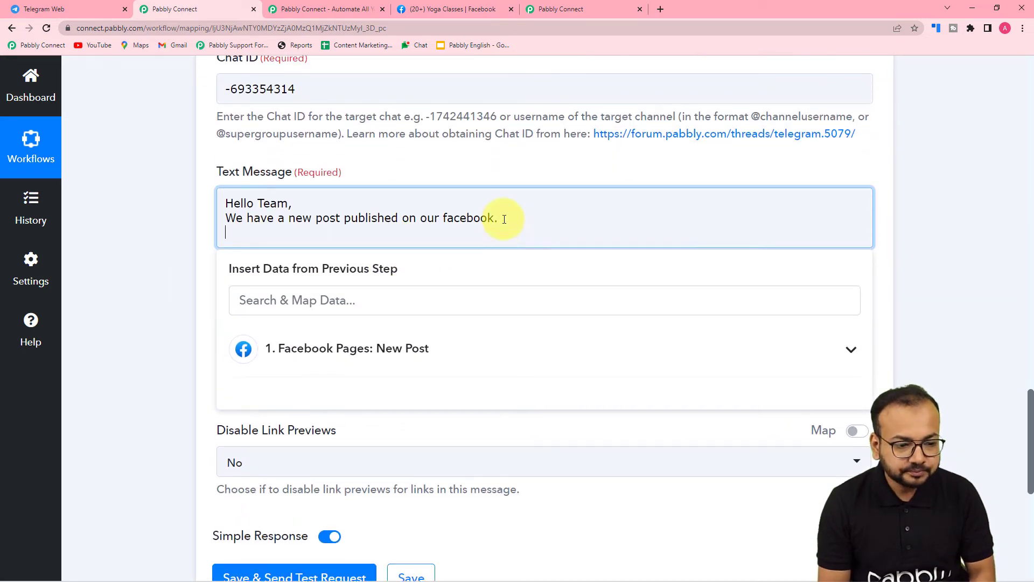
{"action": "type", "text": "Link:"}
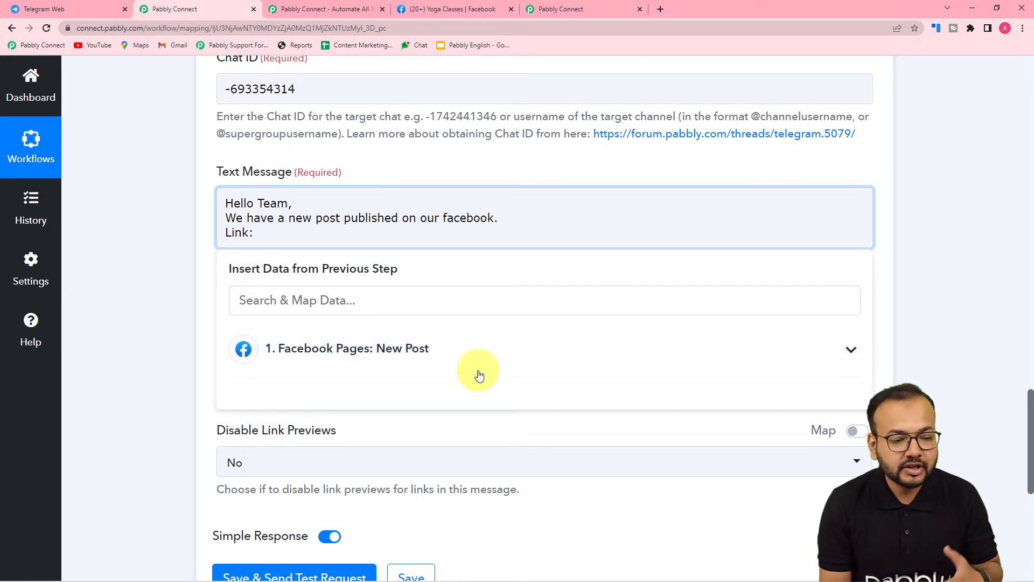
{"action": "left_click", "coordinate": [383, 350]}
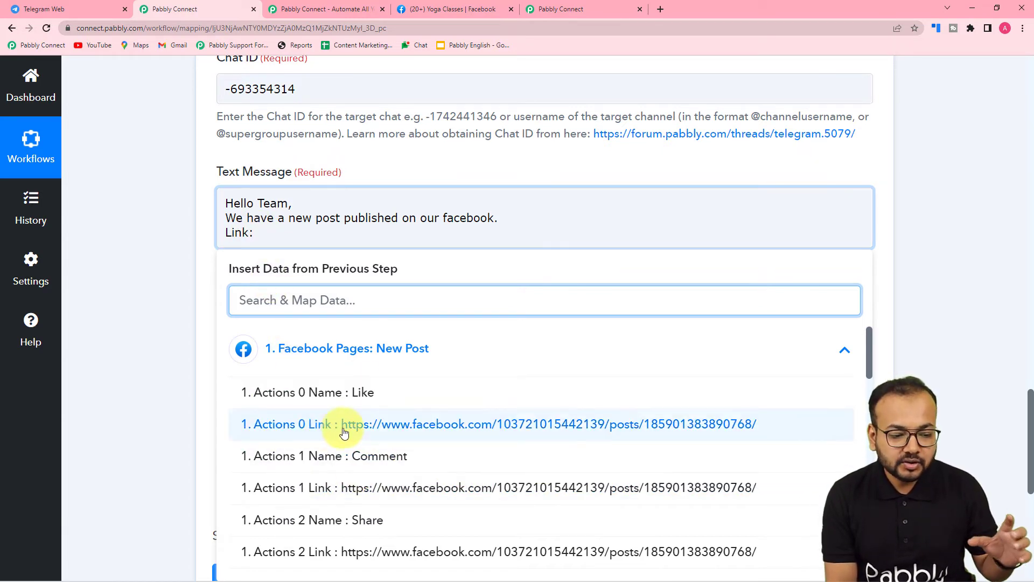
{"action": "left_click", "coordinate": [368, 433]}
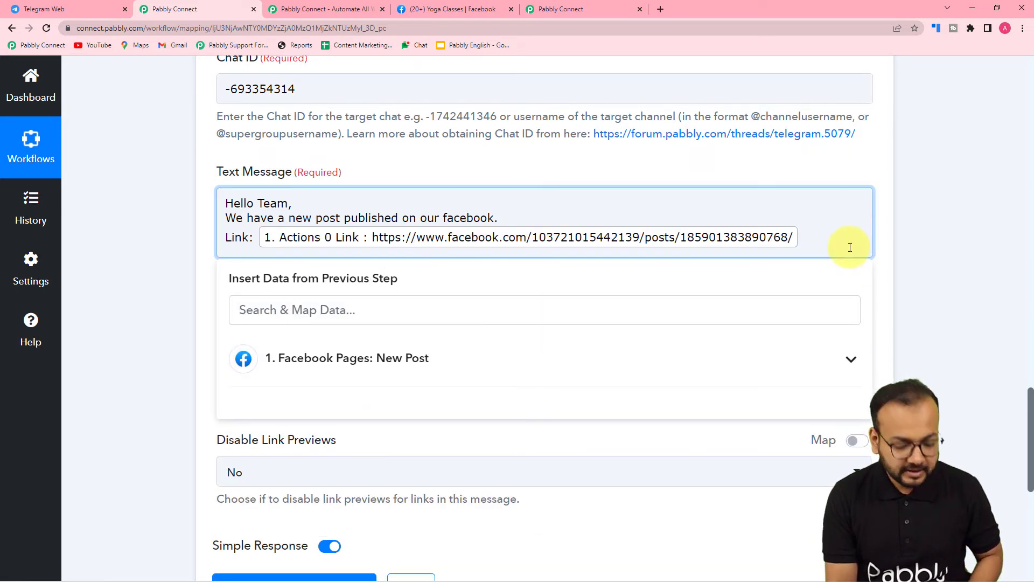
- Add a new line "Message:" to the text message and map the Facebook post's Message value after it
{"action": "key", "text": "Return"}
{"action": "type", "text": "Me"}
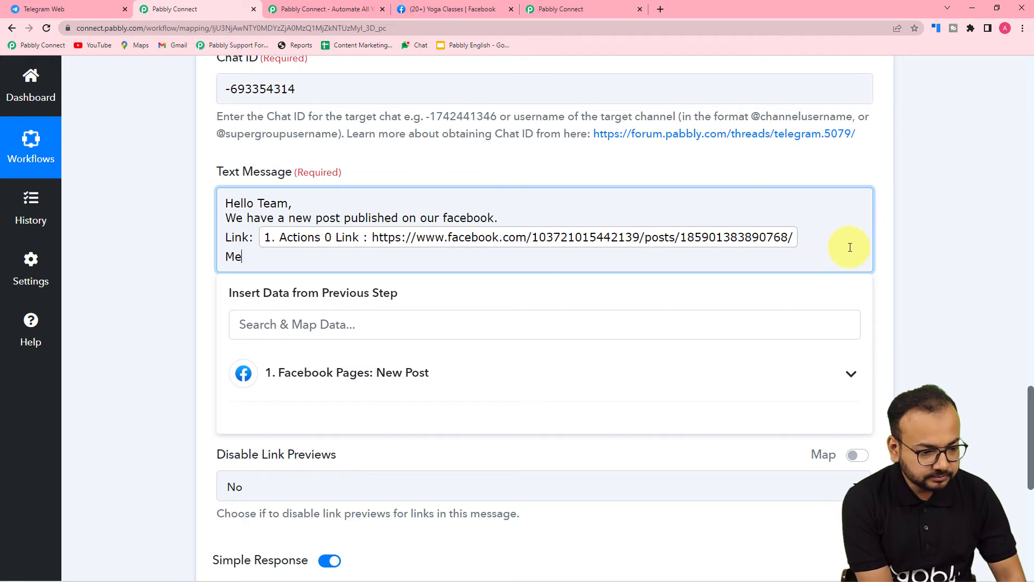
{"action": "type", "text": "assage"}
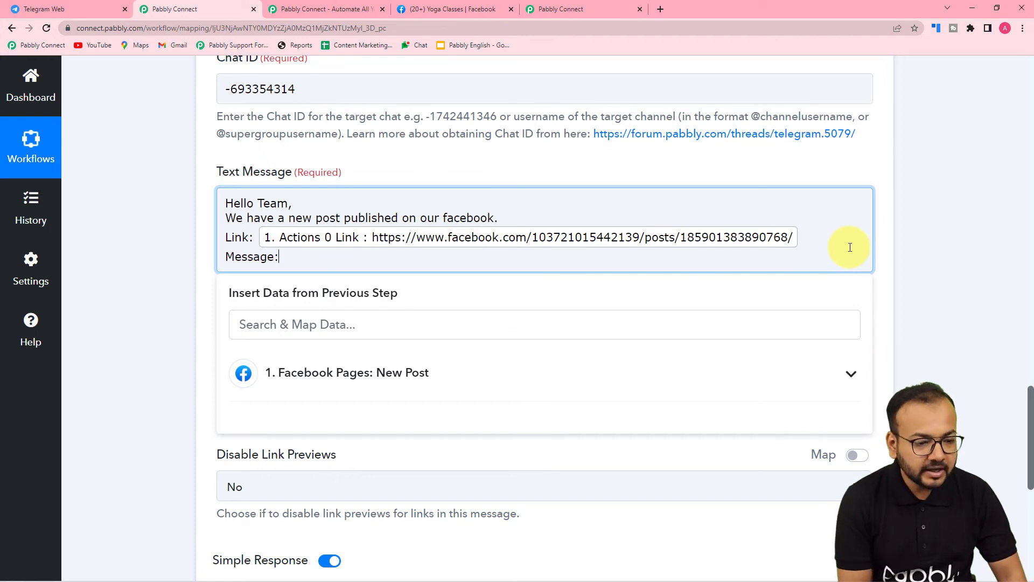
{"action": "type", "text": ":"}
{"action": "left_click", "coordinate": [335, 374]}
{"action": "scroll", "coordinate": [372, 447], "scroll_direction": "down", "scroll_amount": 3}
{"action": "scroll", "coordinate": [372, 446], "scroll_direction": "down", "scroll_amount": 7}
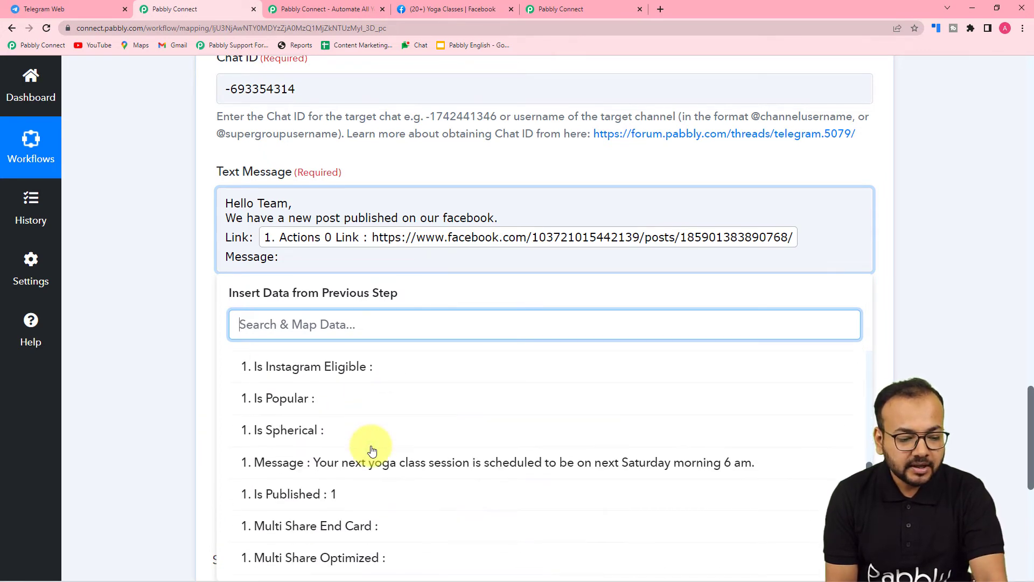
{"action": "left_click", "coordinate": [342, 470]}
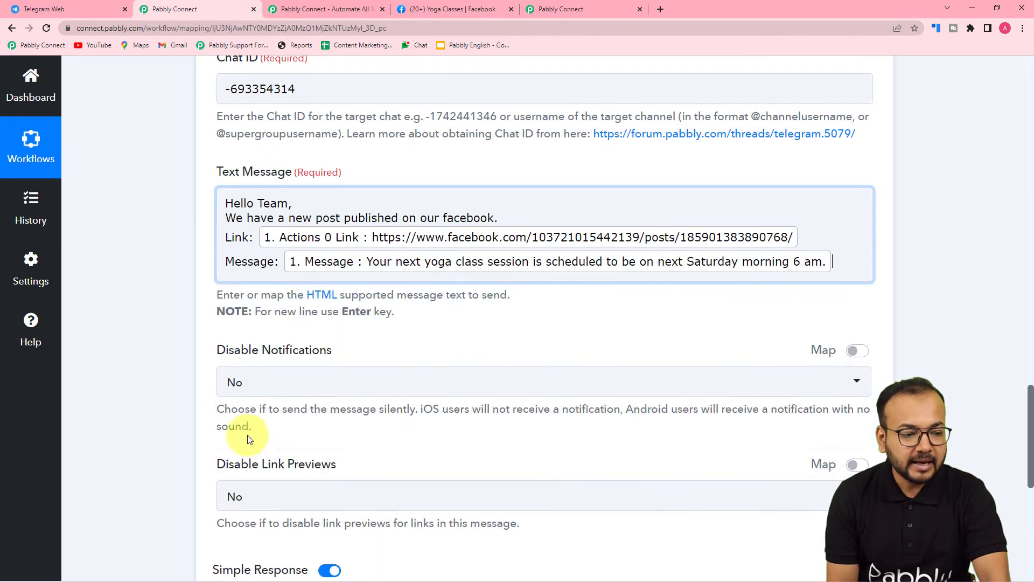
{"action": "left_click", "coordinate": [161, 379]}
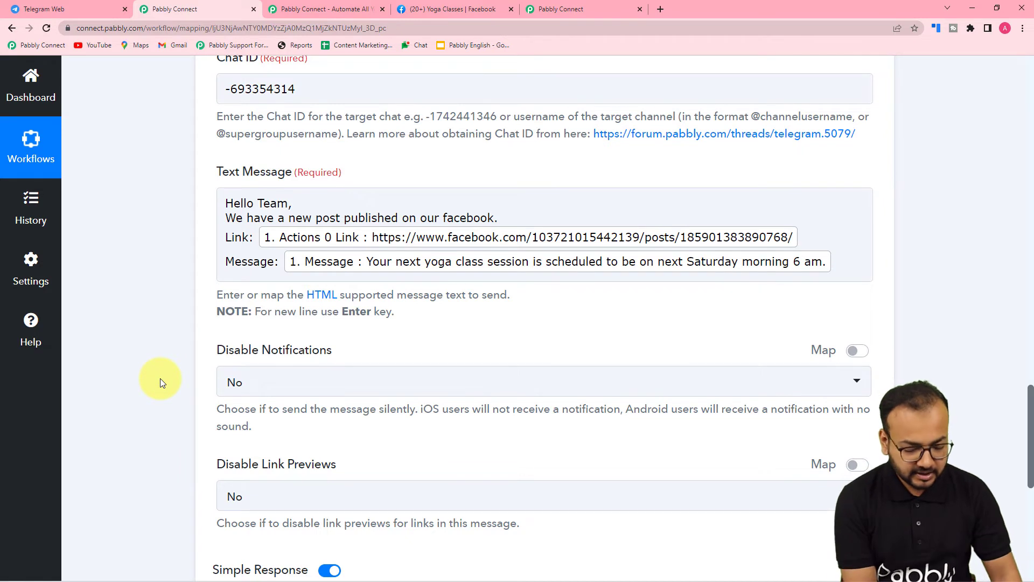
- End the text message with a new line reading "Thanks and Regards."
{"action": "left_click", "coordinate": [842, 266]}
{"action": "key", "text": "Return"}
{"action": "type", "text": "Th"}
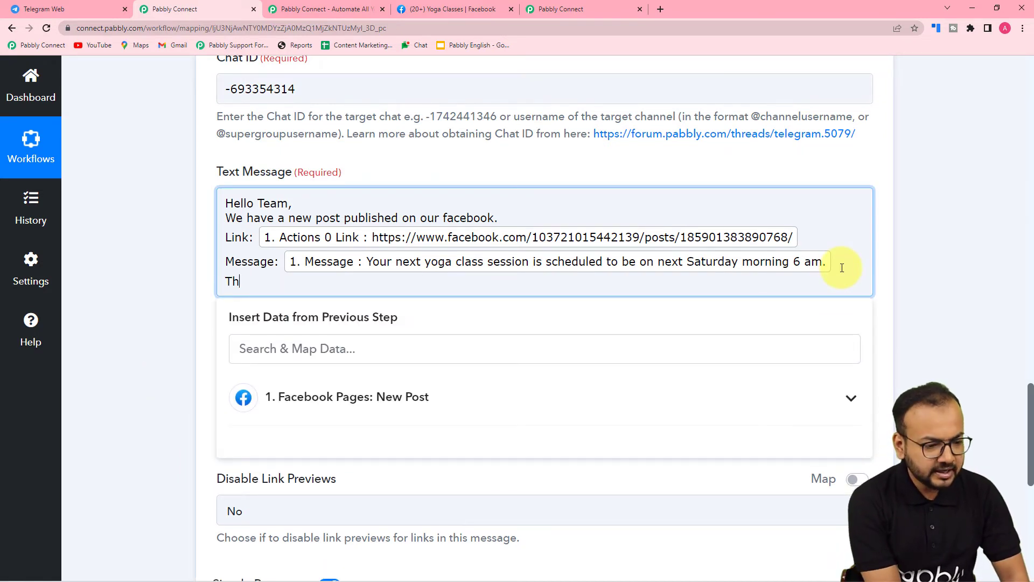
{"action": "type", "text": "anks and Re"}
{"action": "type", "text": "rds."}
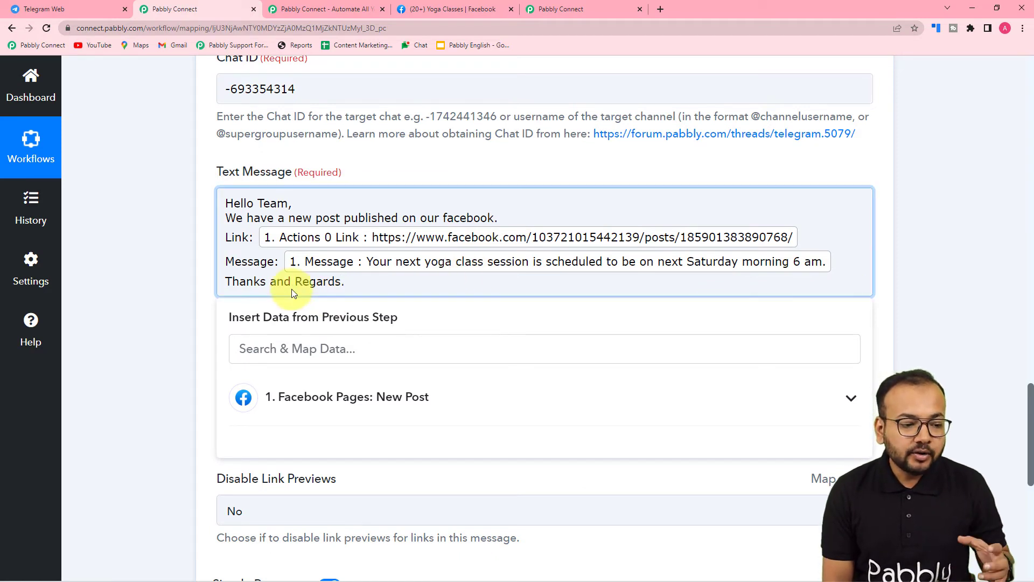
{"action": "left_click", "coordinate": [147, 273]}
{"action": "scroll", "coordinate": [147, 273], "scroll_direction": "down", "scroll_amount": 1}
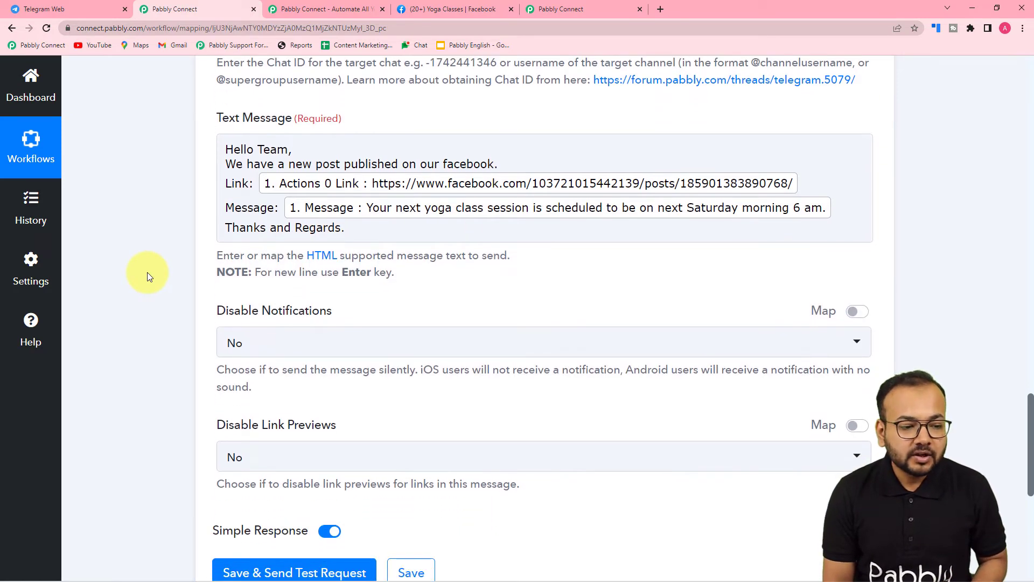
- Compare the composed text message with the earlier post notification in Telegram's My Team group, and return to Pabbly Connect
{"action": "scroll", "coordinate": [147, 272], "scroll_direction": "up", "scroll_amount": 2}
{"action": "left_click", "coordinate": [315, 289]}
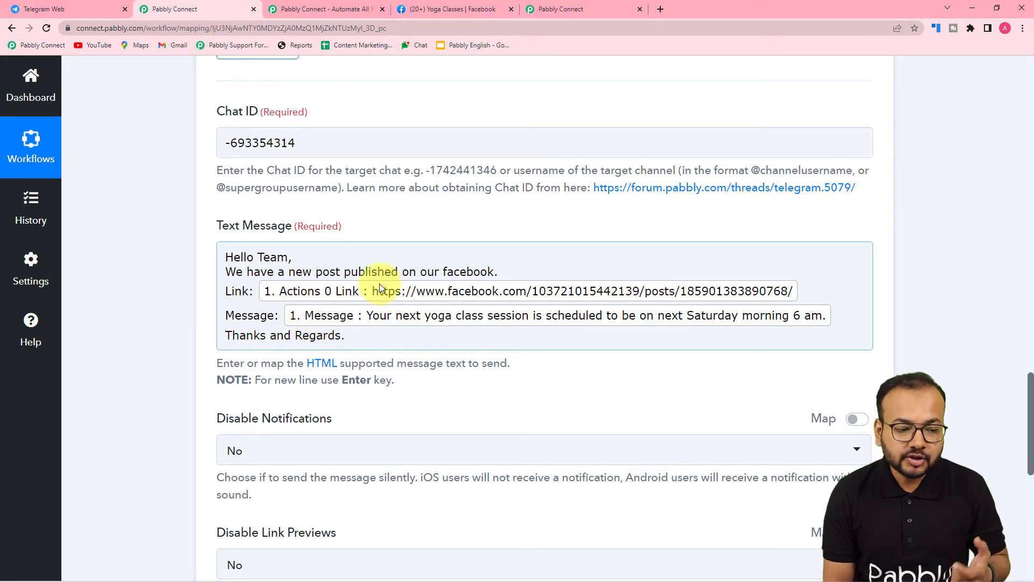
{"action": "left_click", "coordinate": [83, 224]}
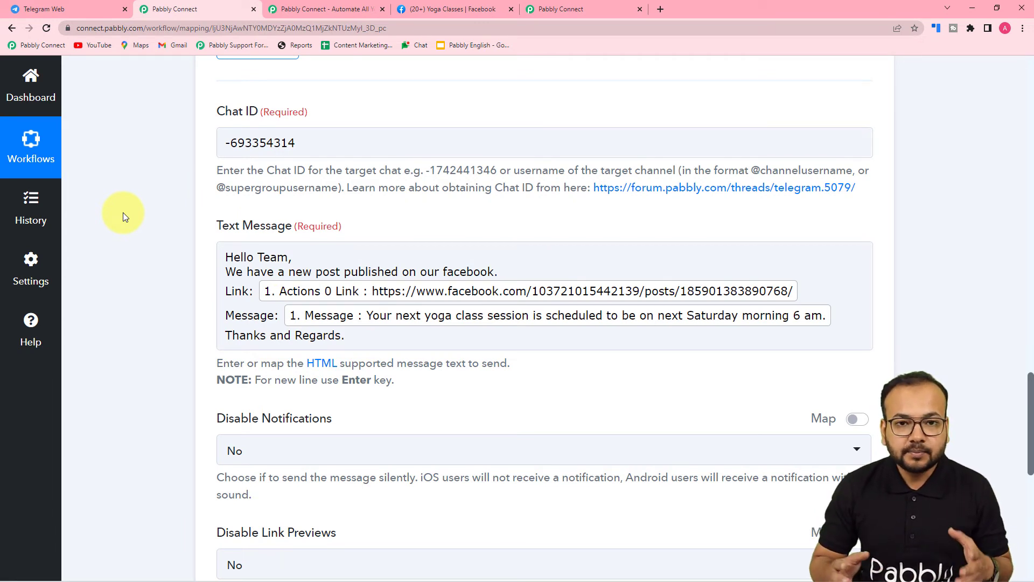
{"action": "left_click", "coordinate": [222, 273]}
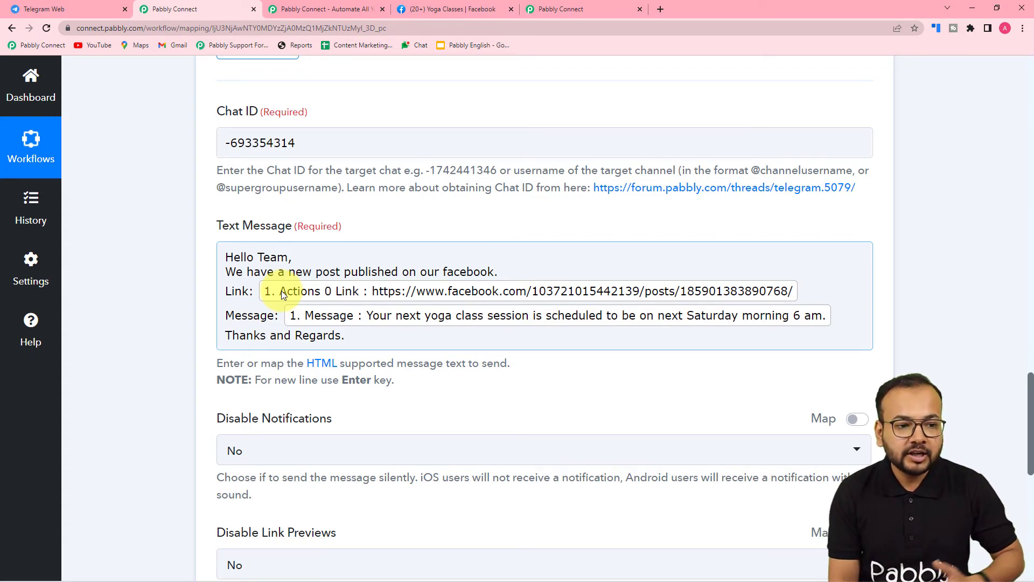
{"action": "left_click", "coordinate": [70, 9]}
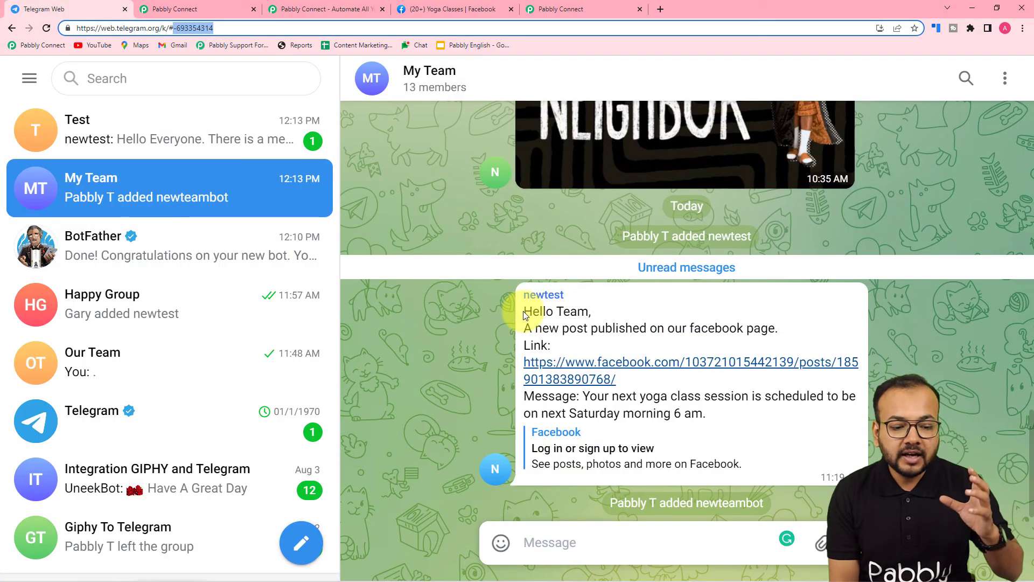
{"action": "left_click", "coordinate": [237, 7]}
- Set both Disable Notifications and Disable Link Previews to Yes for the Telegram message
{"action": "scroll", "coordinate": [152, 176], "scroll_direction": "down", "scroll_amount": 3}
{"action": "scroll", "coordinate": [152, 177], "scroll_direction": "down", "scroll_amount": 2}
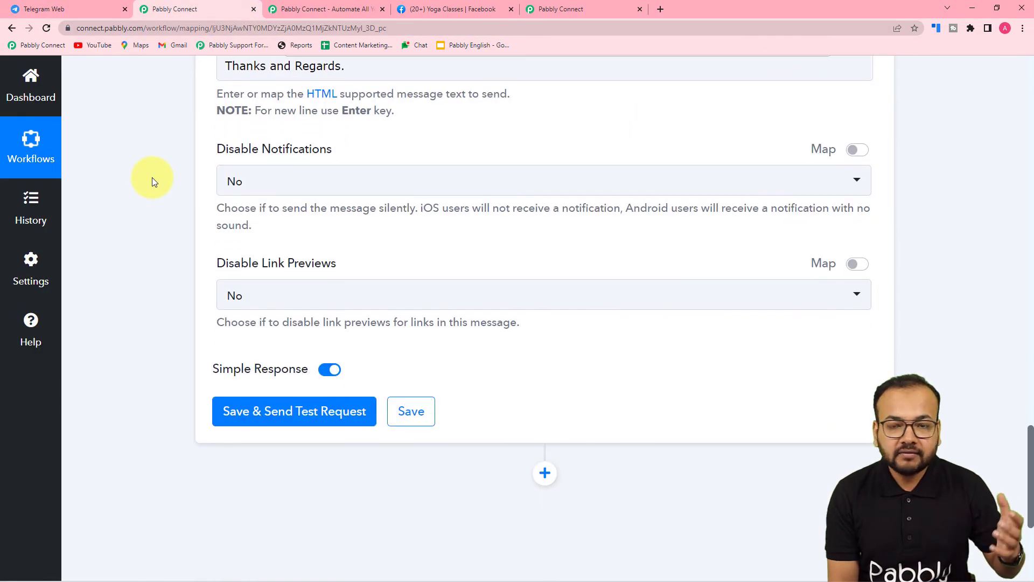
{"action": "left_click", "coordinate": [266, 185]}
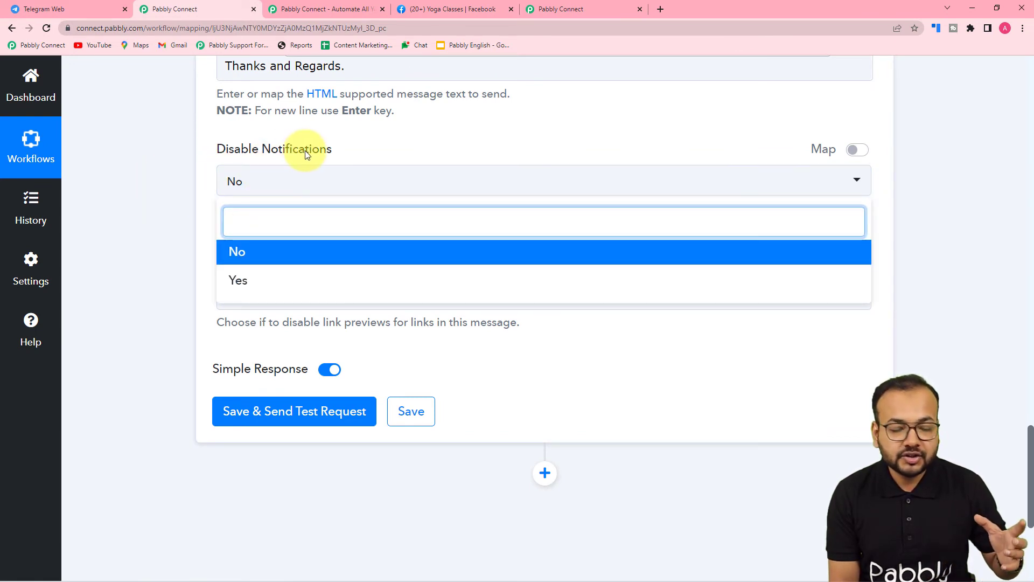
{"action": "left_click", "coordinate": [248, 282]}
{"action": "scroll", "coordinate": [154, 237], "scroll_direction": "down", "scroll_amount": 2}
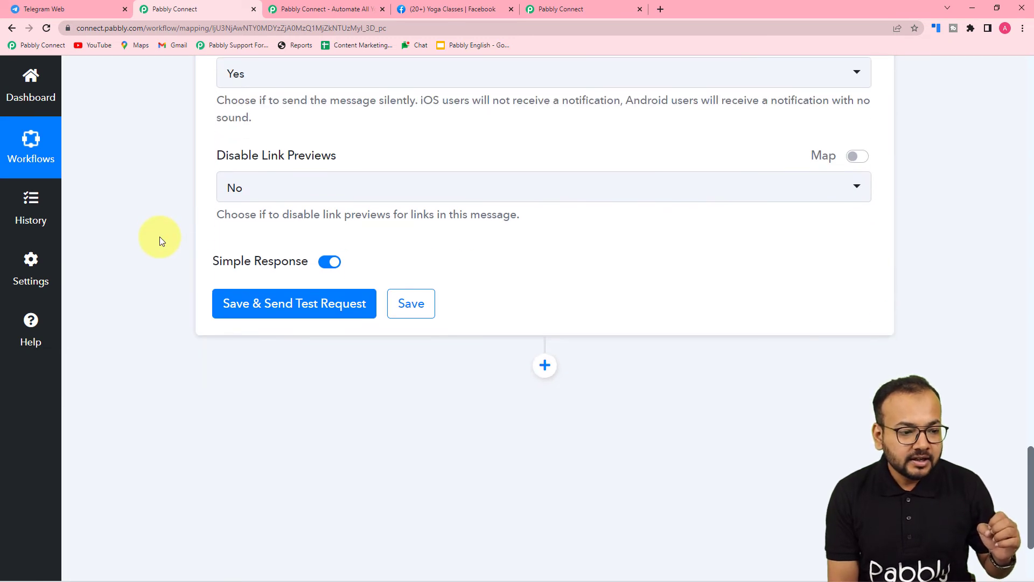
{"action": "left_click", "coordinate": [276, 188]}
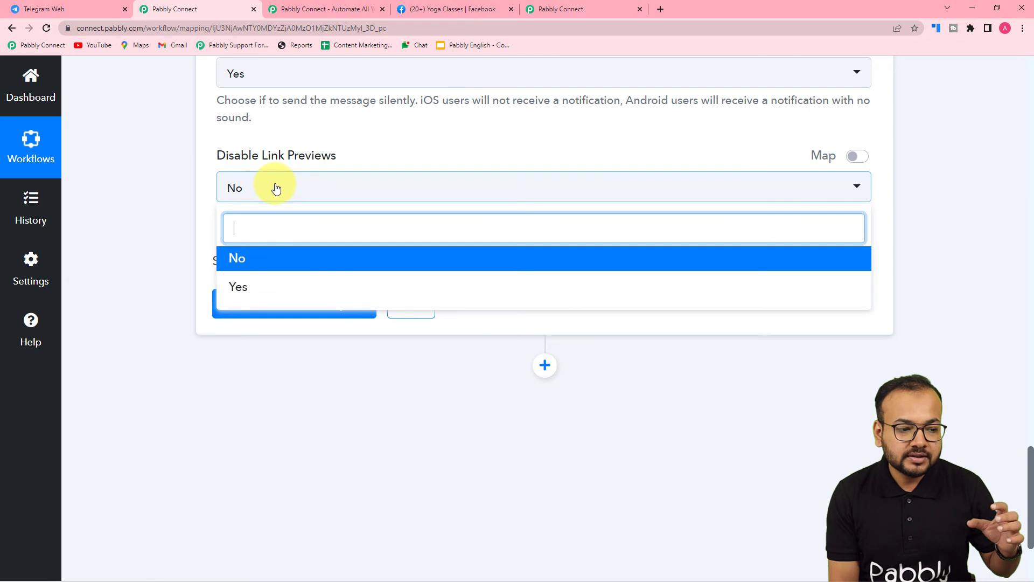
{"action": "left_click", "coordinate": [247, 283]}
{"action": "left_click", "coordinate": [118, 186]}
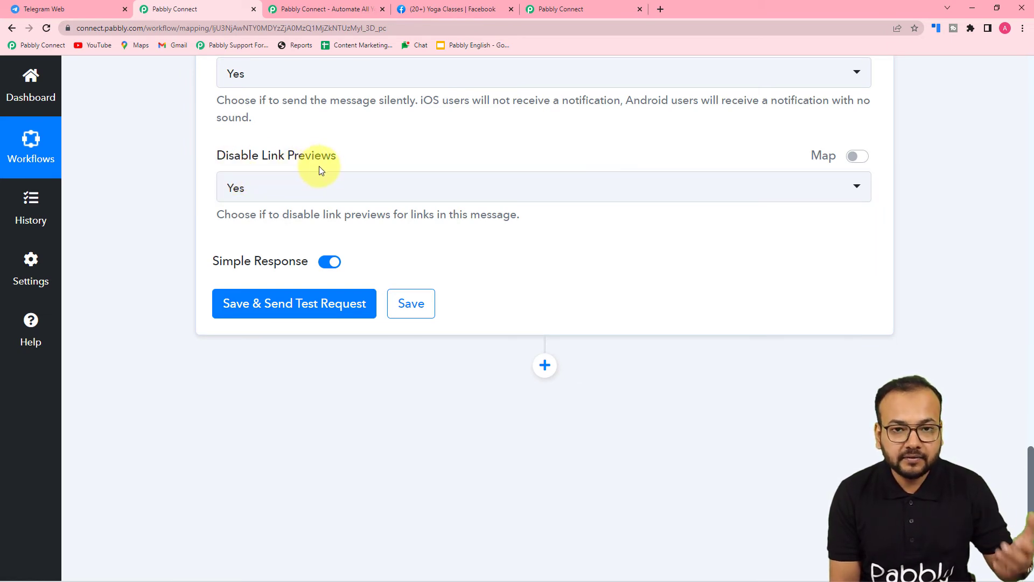
- Look over the My Team chat in Telegram, return to Pabbly Connect, and save the Telegram action with a test request
{"action": "scroll", "coordinate": [182, 170], "scroll_direction": "down", "scroll_amount": 2}
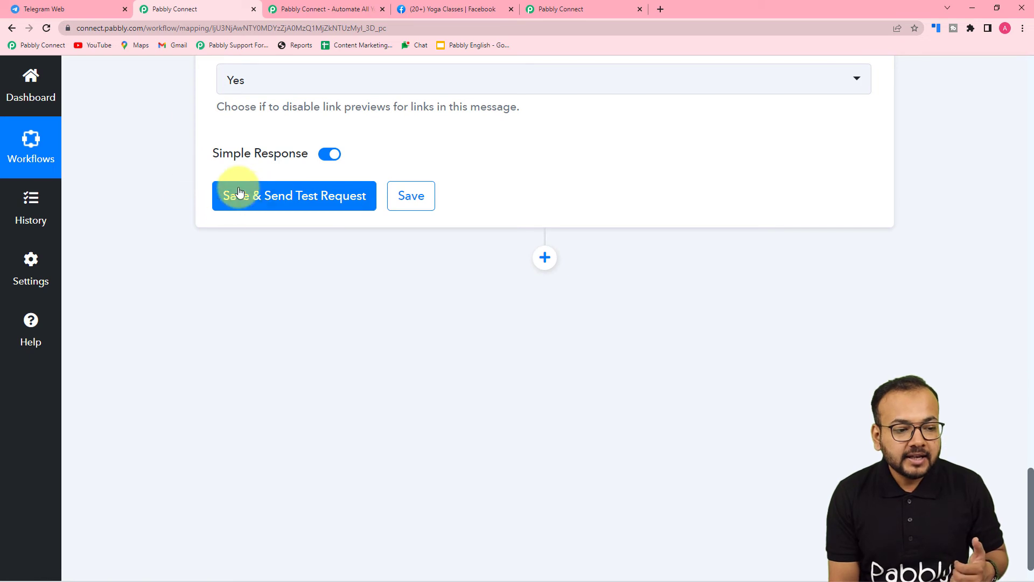
{"action": "left_click", "coordinate": [97, 7]}
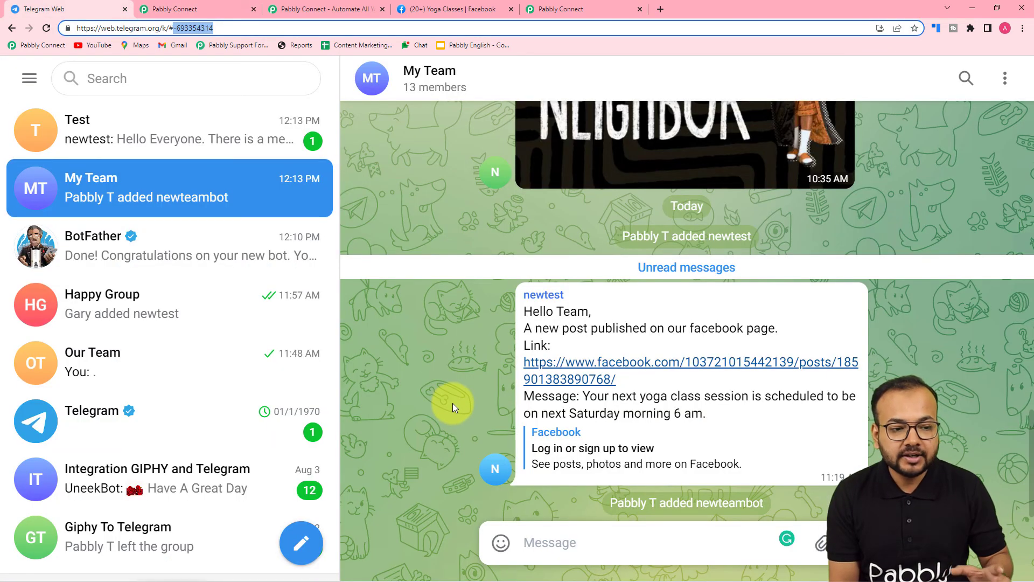
{"action": "left_click", "coordinate": [200, 9]}
{"action": "left_click", "coordinate": [341, 197]}
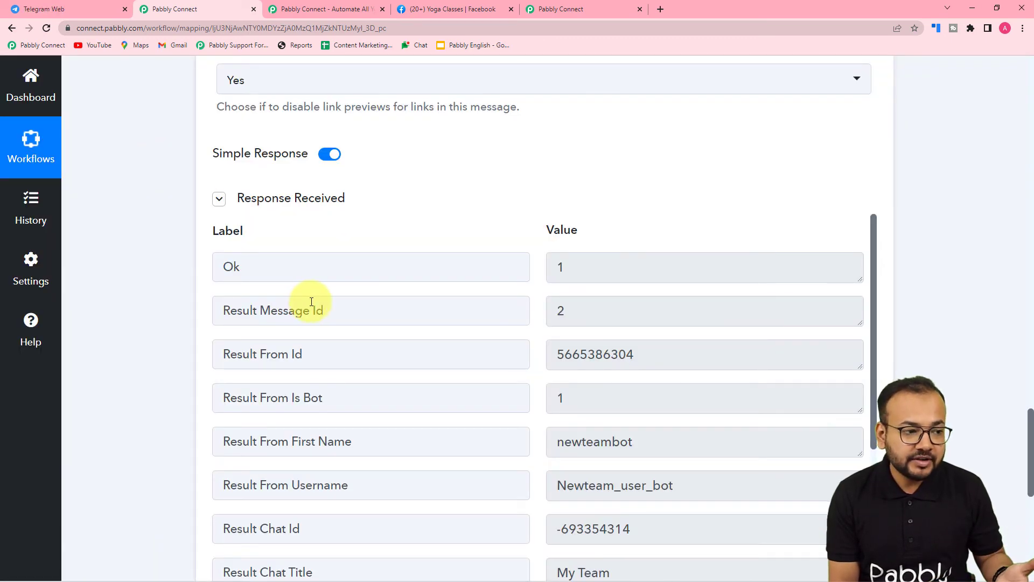
- Check the bot's test message in Telegram's My Team group and open its Facebook post link
{"action": "left_click", "coordinate": [43, 9]}
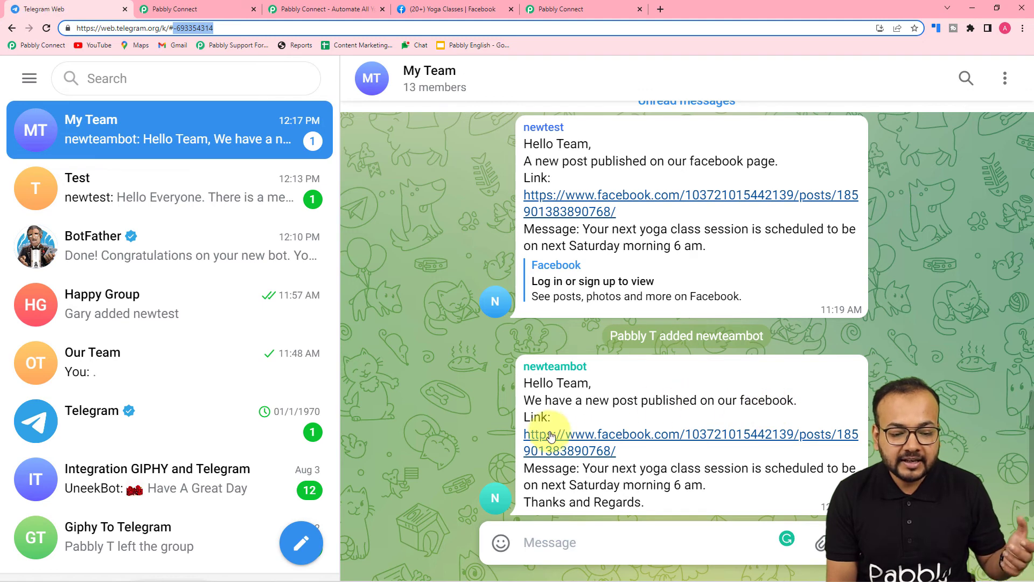
{"action": "left_click", "coordinate": [578, 445]}
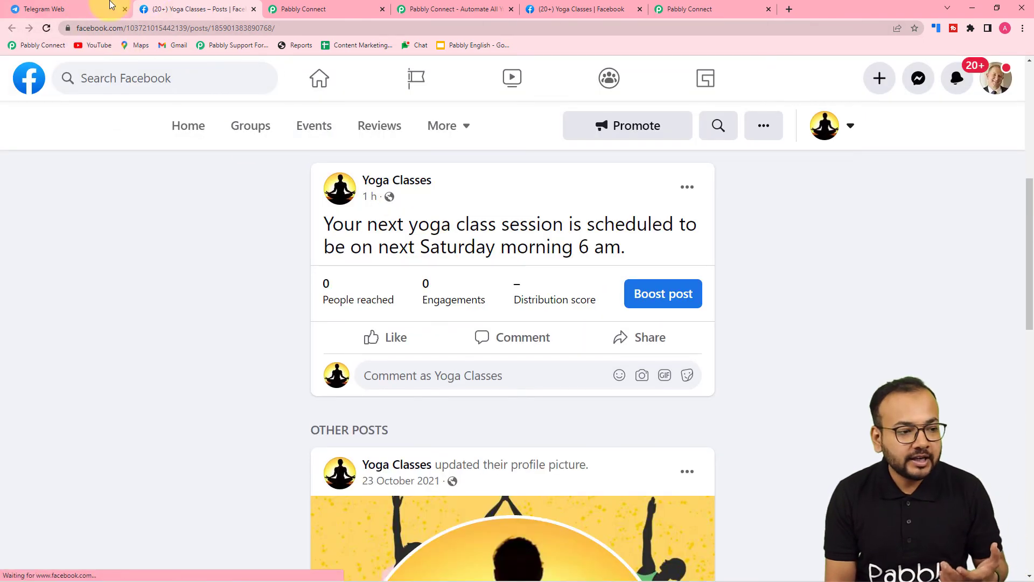
- Switch back to the Pabbly Connect workflow and collapse its Facebook Pages trigger and Telegram Bot action
{"action": "left_click", "coordinate": [285, 9]}
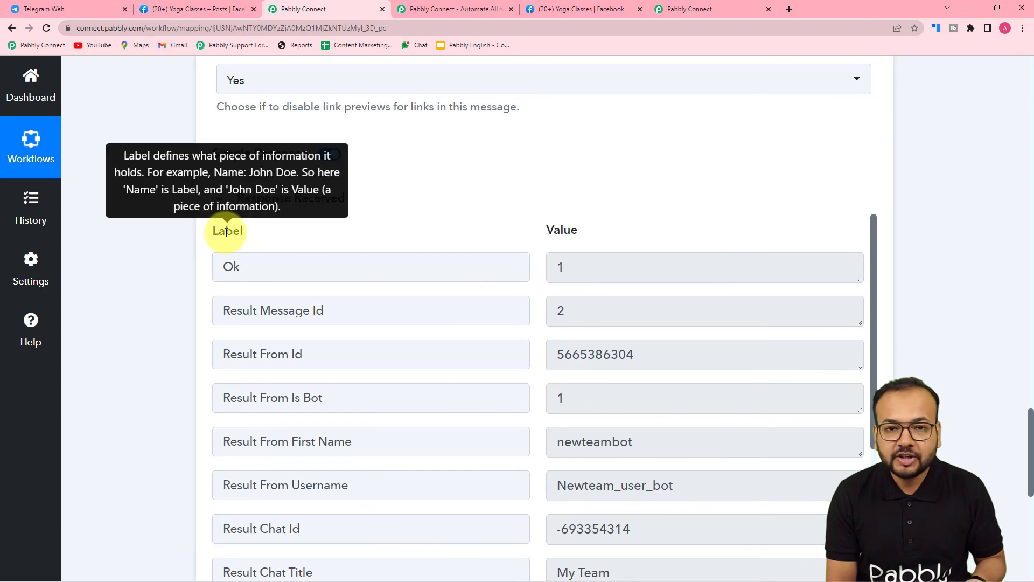
{"action": "scroll", "coordinate": [237, 215], "scroll_direction": "up", "scroll_amount": 6}
{"action": "scroll", "coordinate": [174, 235], "scroll_direction": "up", "scroll_amount": 20}
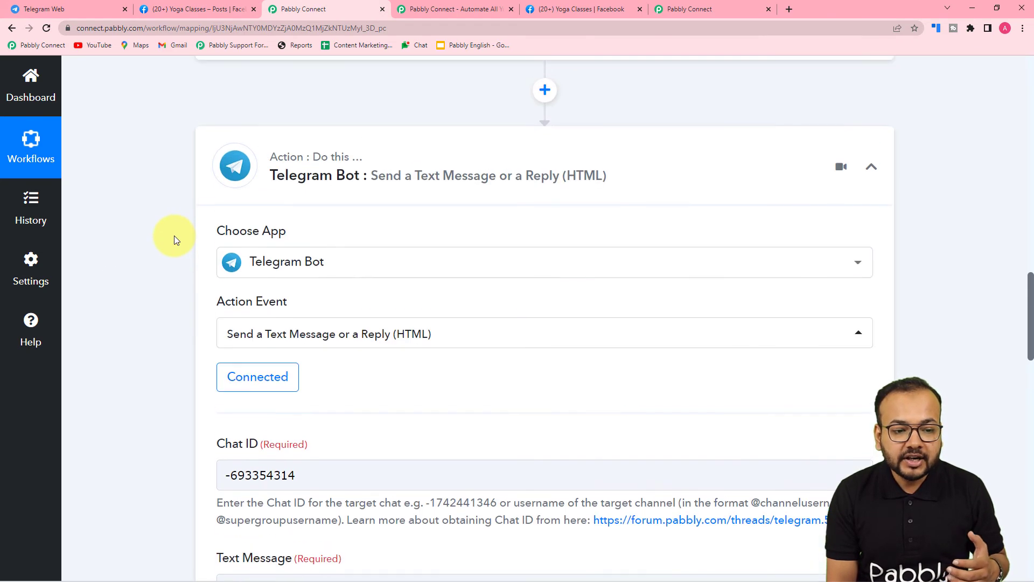
{"action": "scroll", "coordinate": [174, 235], "scroll_direction": "up", "scroll_amount": 9}
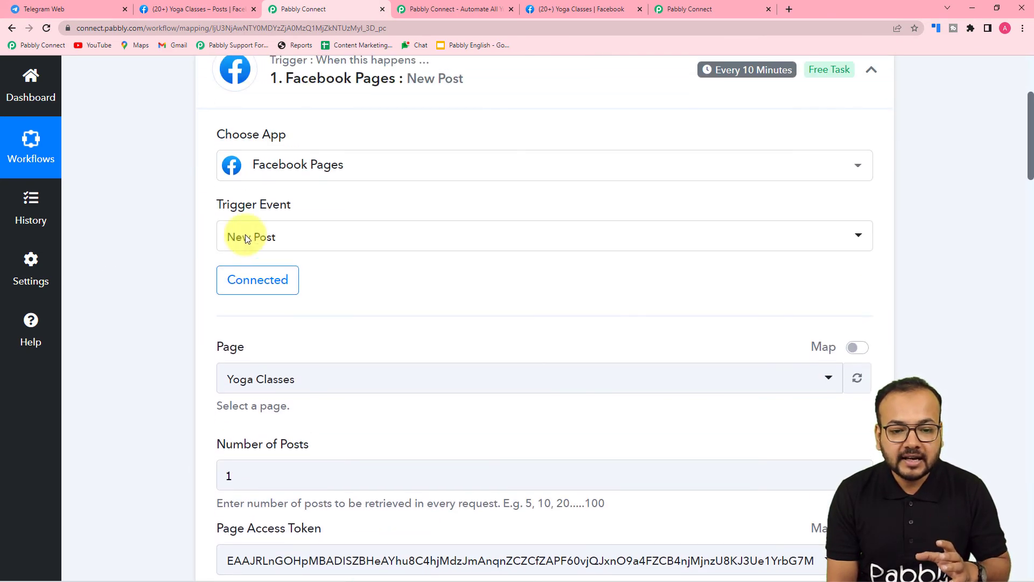
{"action": "scroll", "coordinate": [881, 178], "scroll_direction": "up", "scroll_amount": 2}
{"action": "left_click", "coordinate": [881, 177]}
{"action": "scroll", "coordinate": [857, 162], "scroll_direction": "down", "scroll_amount": 5}
{"action": "scroll", "coordinate": [864, 165], "scroll_direction": "up", "scroll_amount": 4}
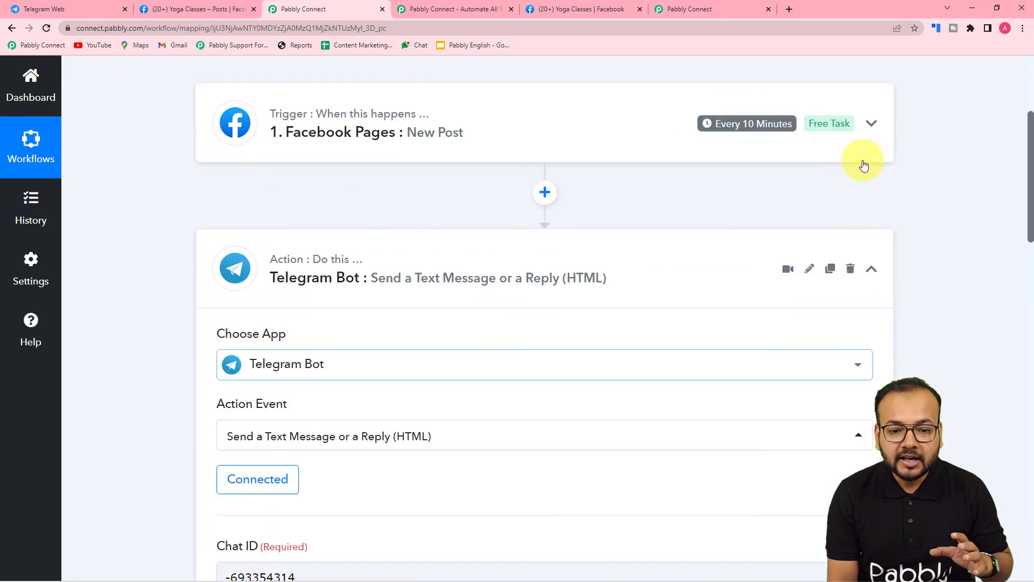
{"action": "left_click", "coordinate": [872, 268]}
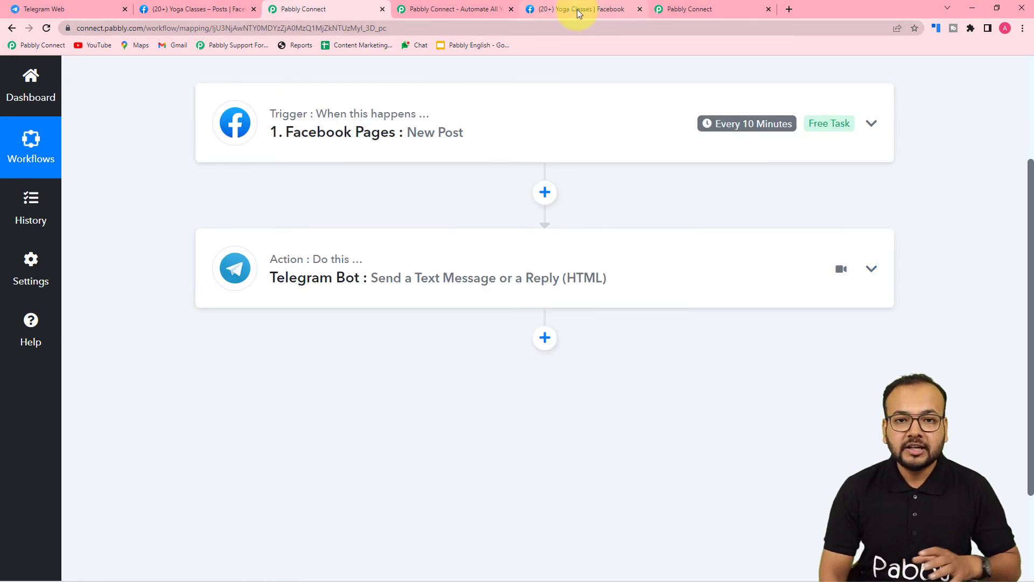
- Revisit newteambot's message in Telegram's My Team group and return to the Pabbly Connect workflow
{"action": "mouse_move", "coordinate": [577, 9]}
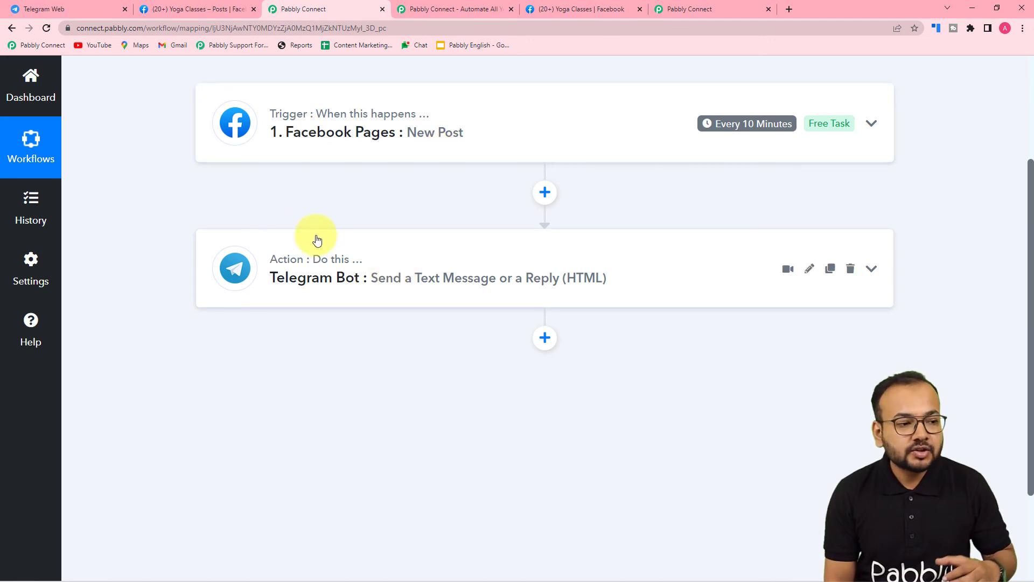
{"action": "left_click", "coordinate": [86, 9]}
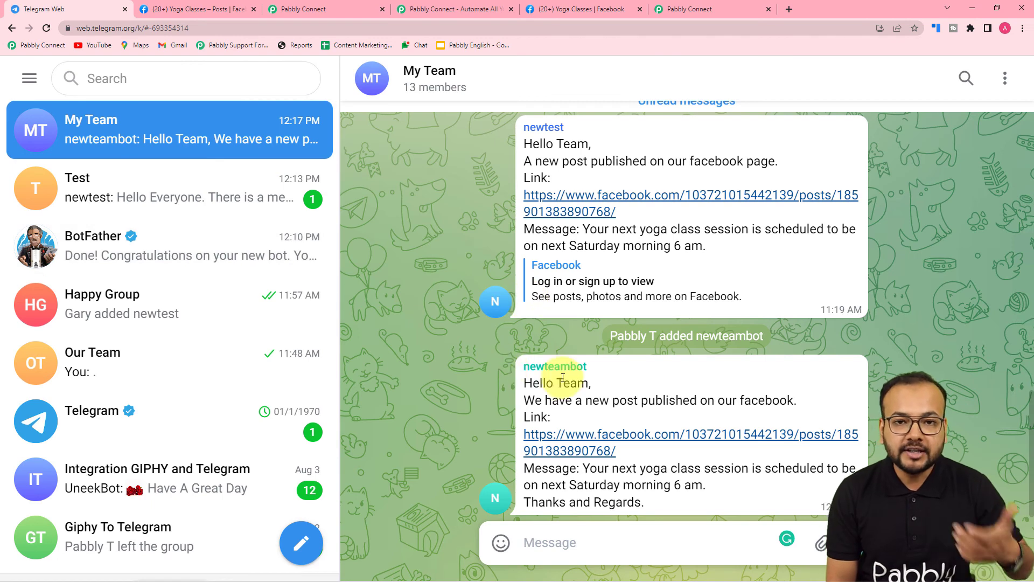
{"action": "left_click", "coordinate": [337, 7]}
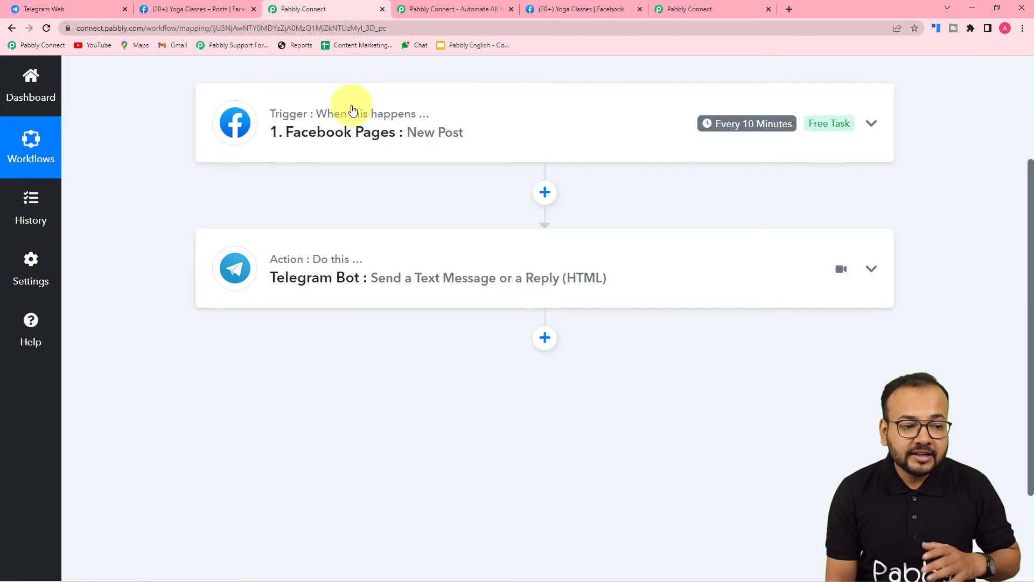